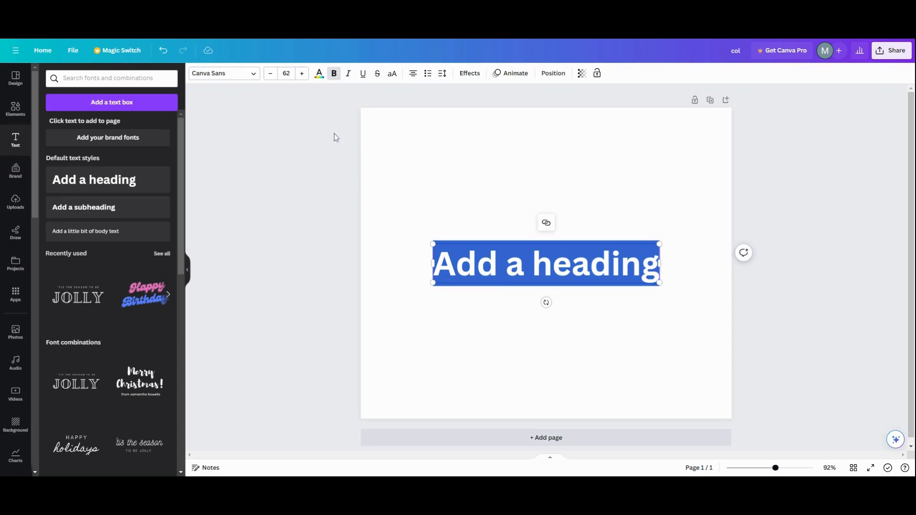
- Replace the heading text with the person's first name, in uppercase and the Gagalin font
text(Michelle)
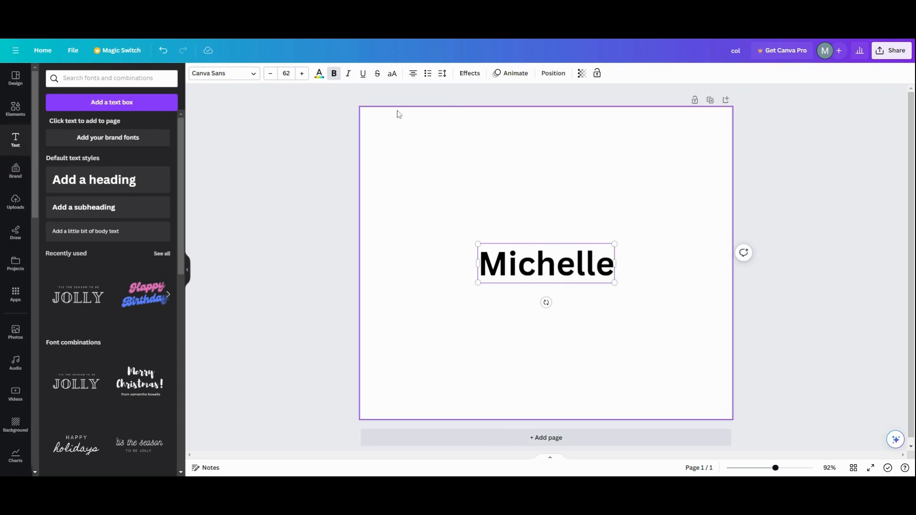
click(392, 74)
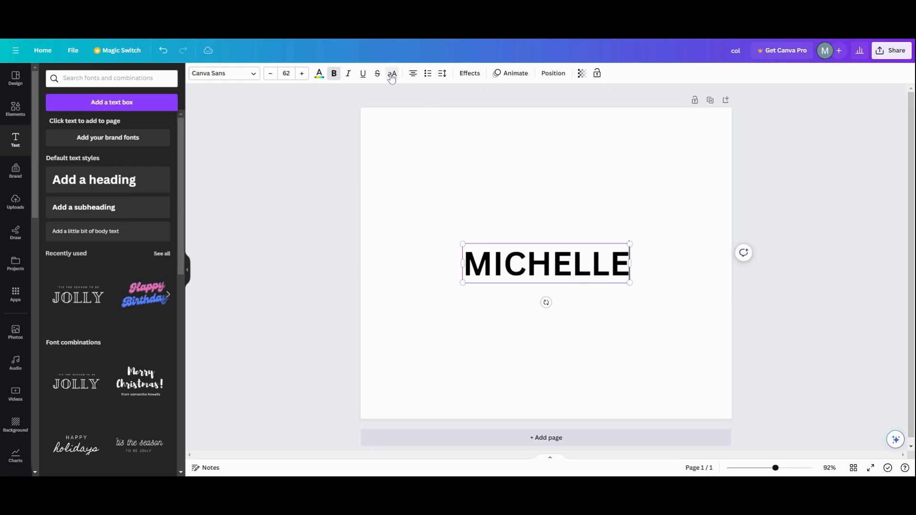
click(257, 74)
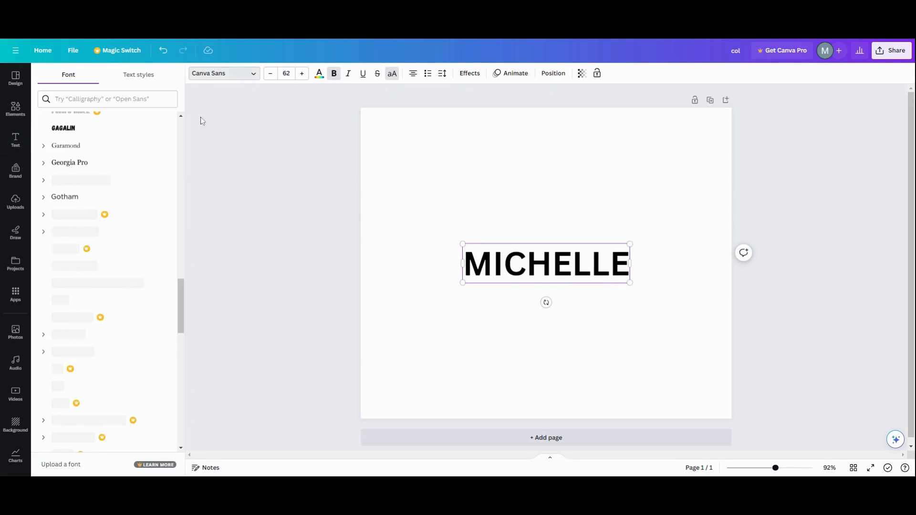
click(104, 131)
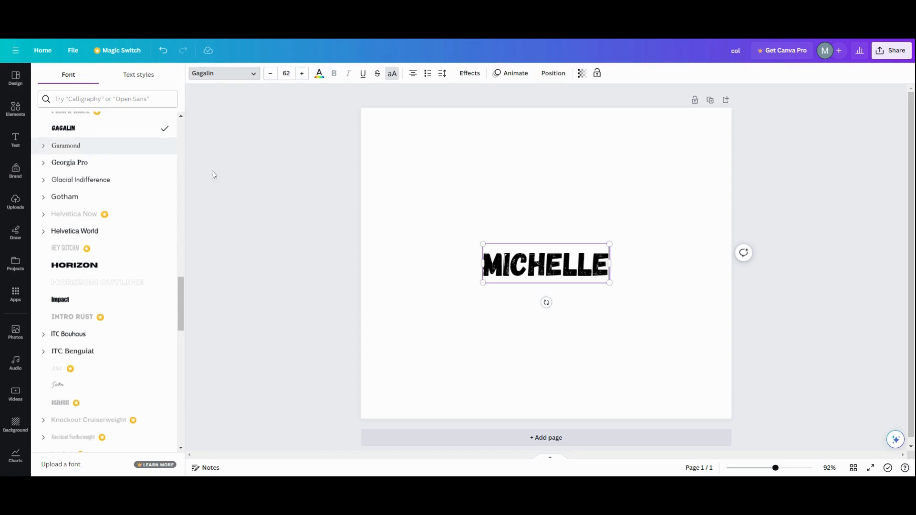
- Enlarge the name text to size 138 and rotate it so it slants diagonally up to the right across the page
drag(481, 241, 405, 219)
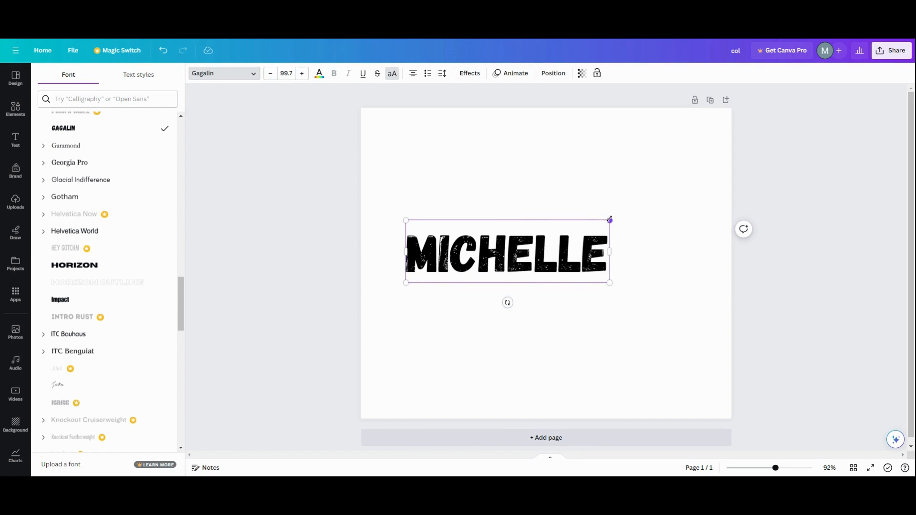
drag(610, 220, 689, 196)
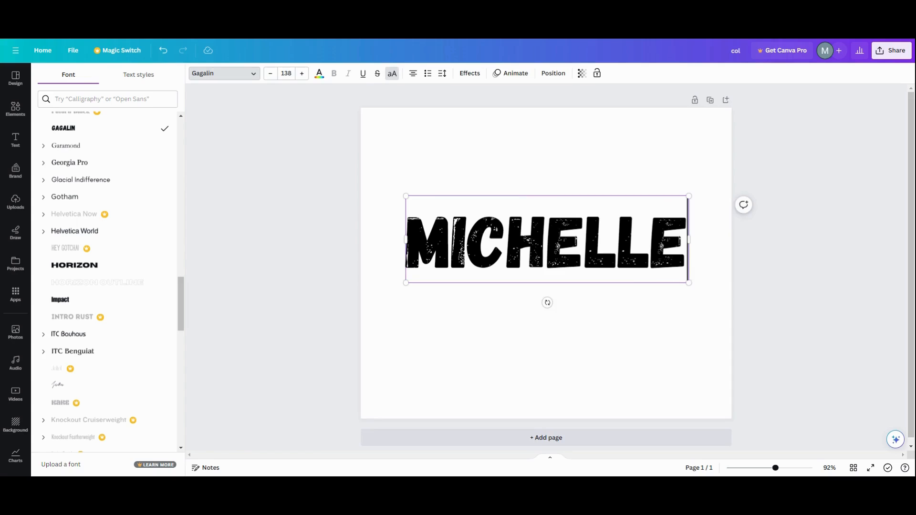
drag(547, 303, 597, 308)
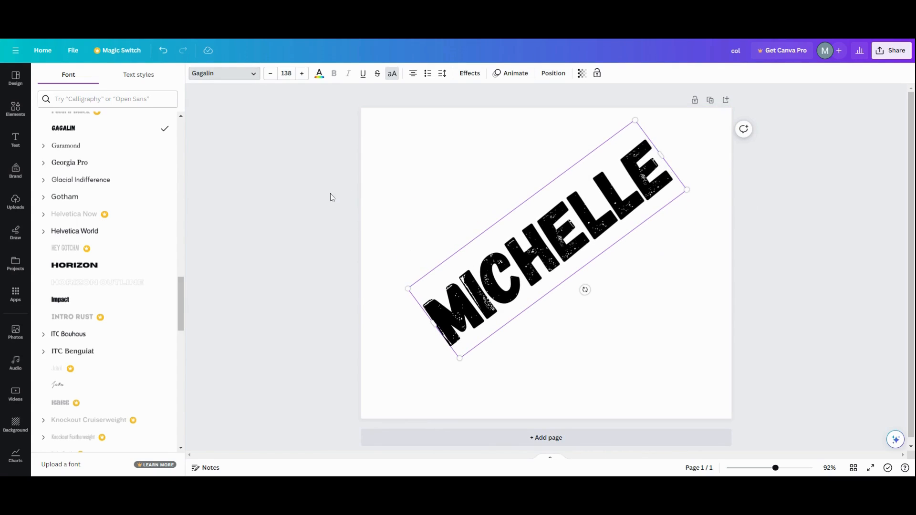
- Download the design as a PNG file at its default size
click(73, 50)
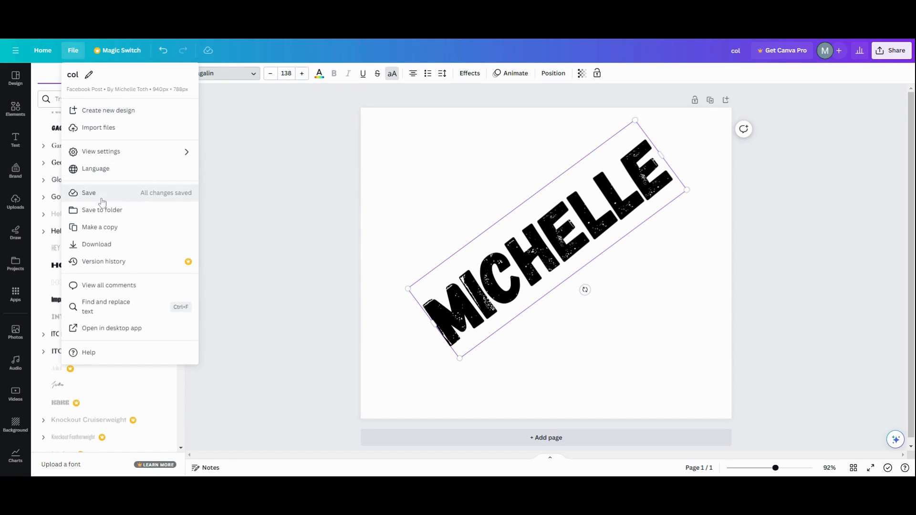
click(88, 245)
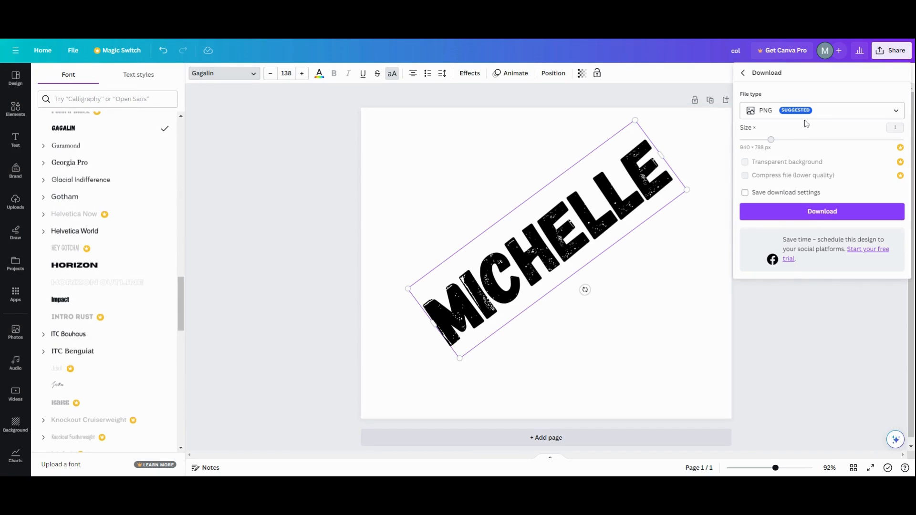
click(821, 214)
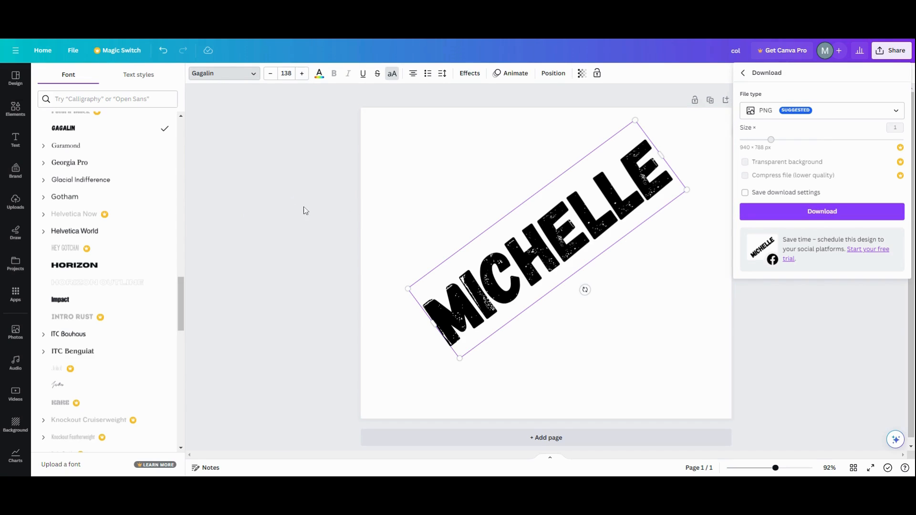
click(245, 208)
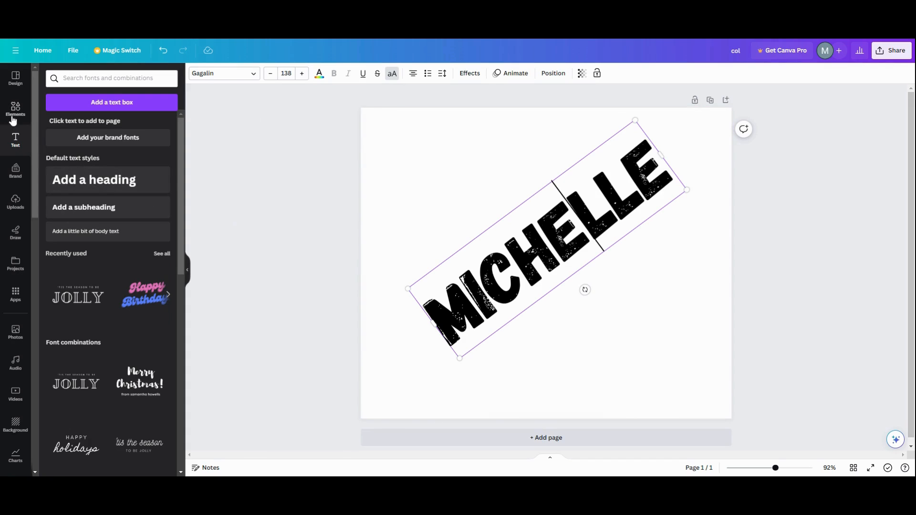
- Insert the uploaded image of the slanted name onto the page and delete the original text
click(16, 203)
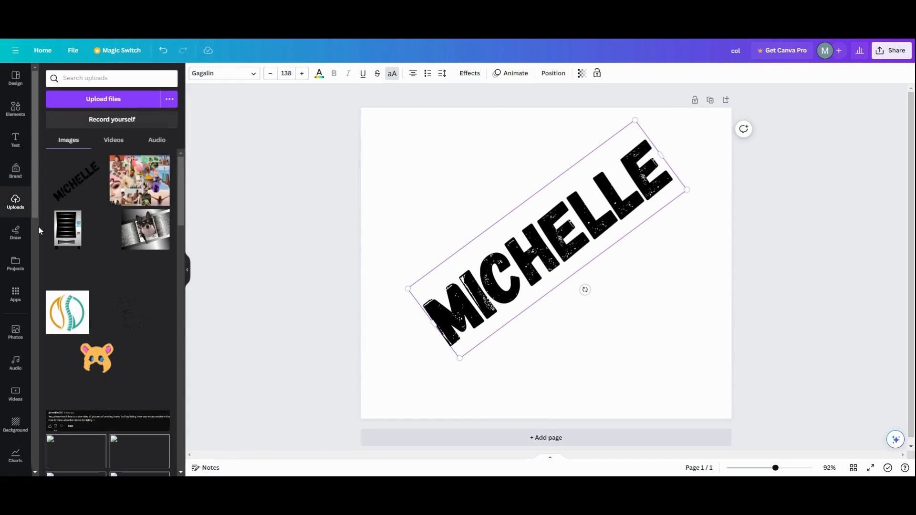
click(65, 189)
drag(580, 261, 516, 219)
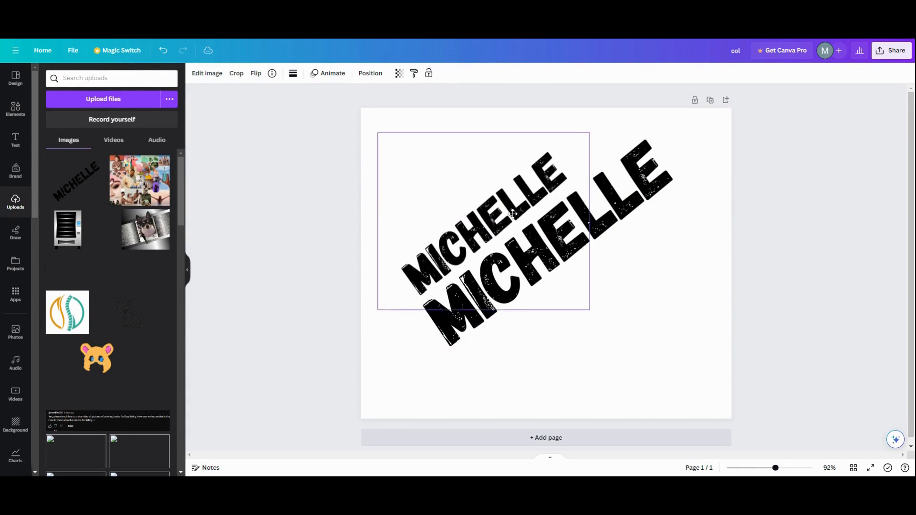
click(623, 213)
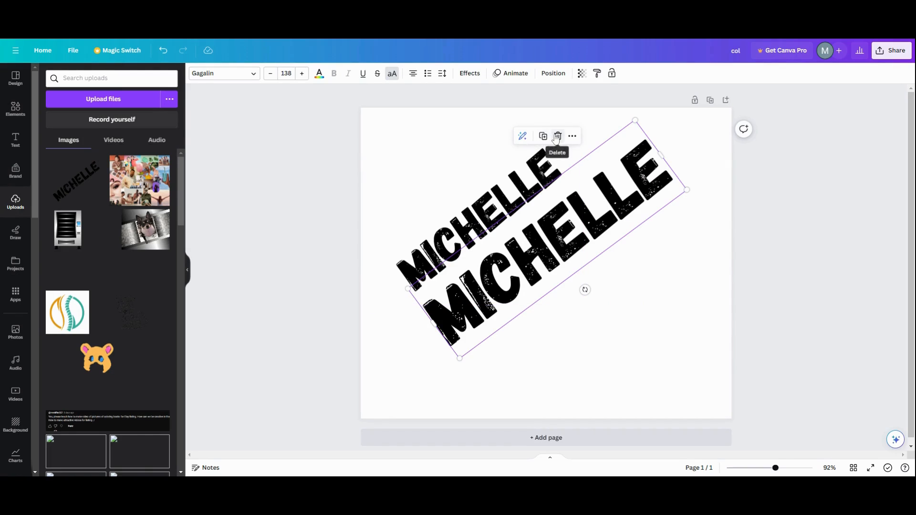
click(558, 136)
- Enlarge the name image to fill most of the page and rotate it until the lettering is nearly horizontal
drag(573, 157, 706, 142)
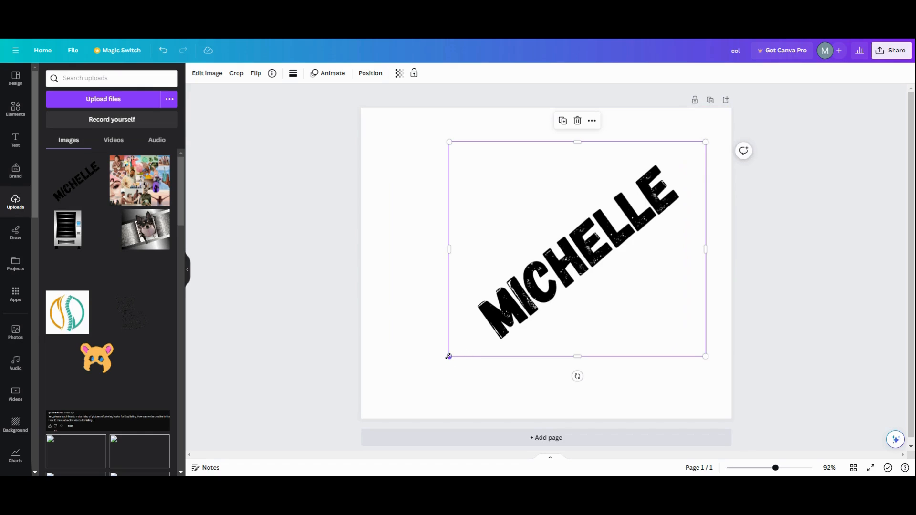
drag(438, 359, 396, 373)
drag(519, 331, 510, 293)
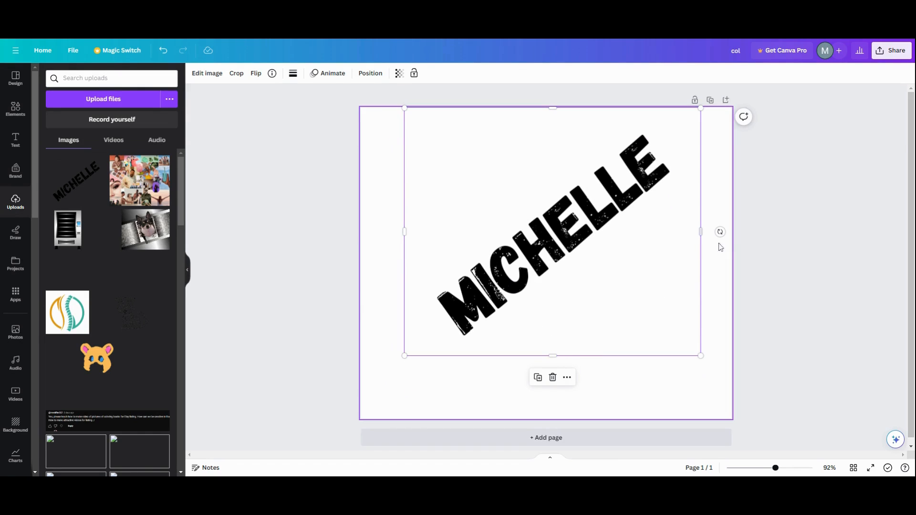
drag(720, 232, 643, 300)
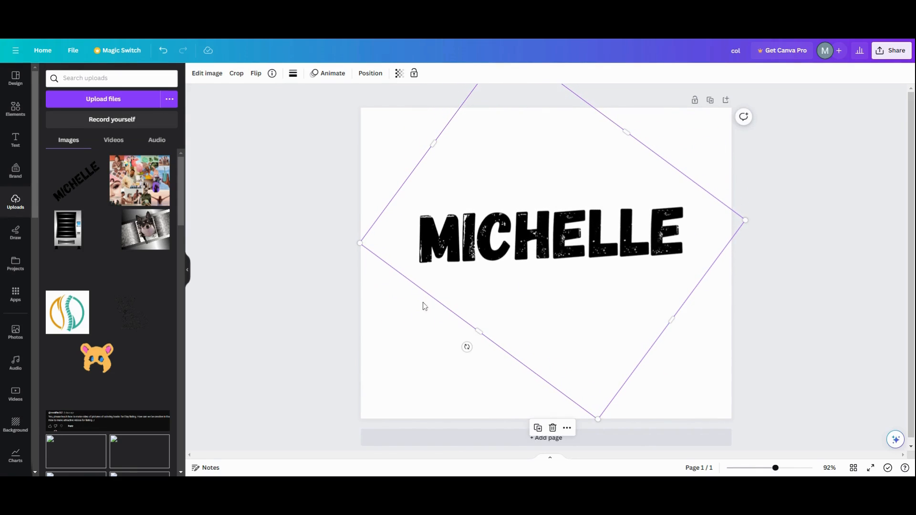
- Duplicate the name image twice, placing one copy above the original and the other below it, shifted right
click(543, 434)
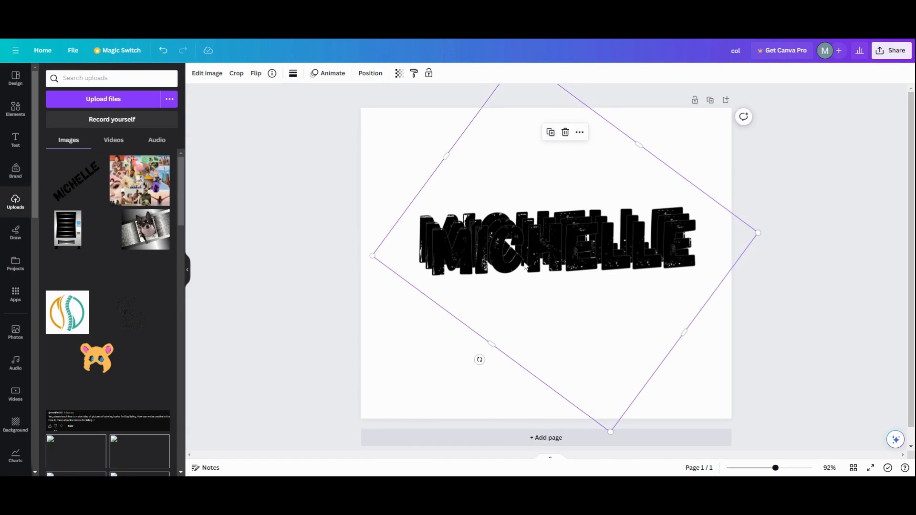
drag(496, 245, 458, 163)
- Apply the Mustard preset of the Duotone effect to the middle name image and open its colour settings
click(421, 244)
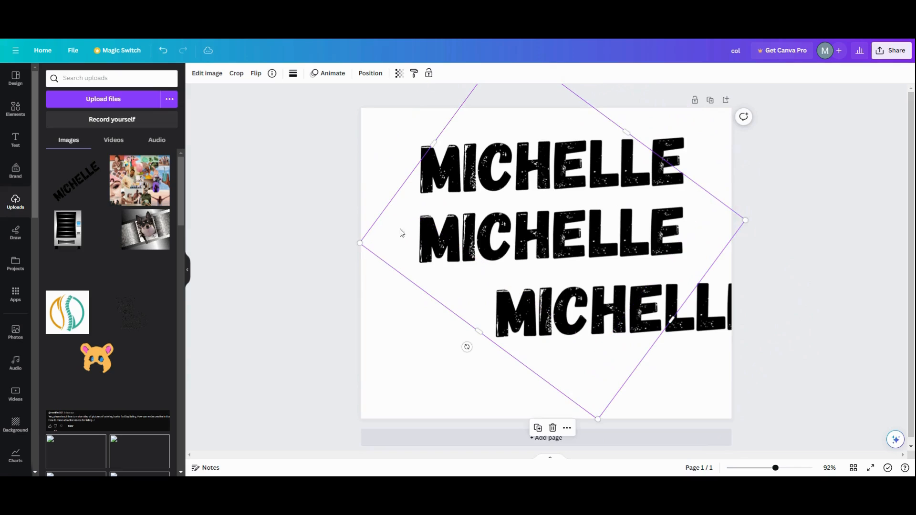
click(196, 74)
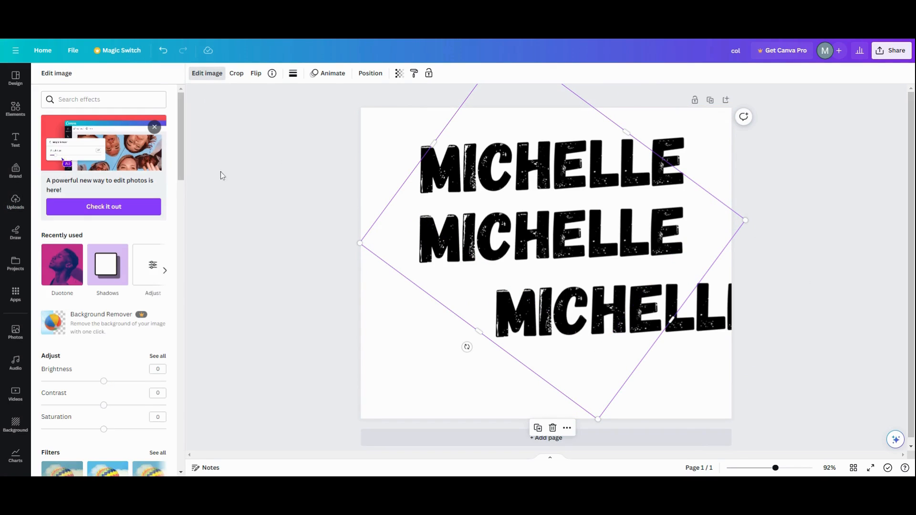
click(76, 255)
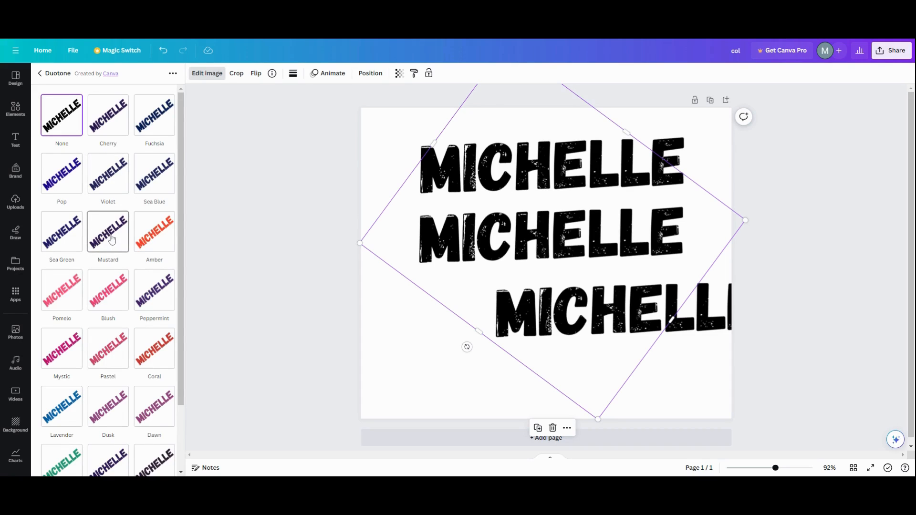
click(111, 238)
click(110, 235)
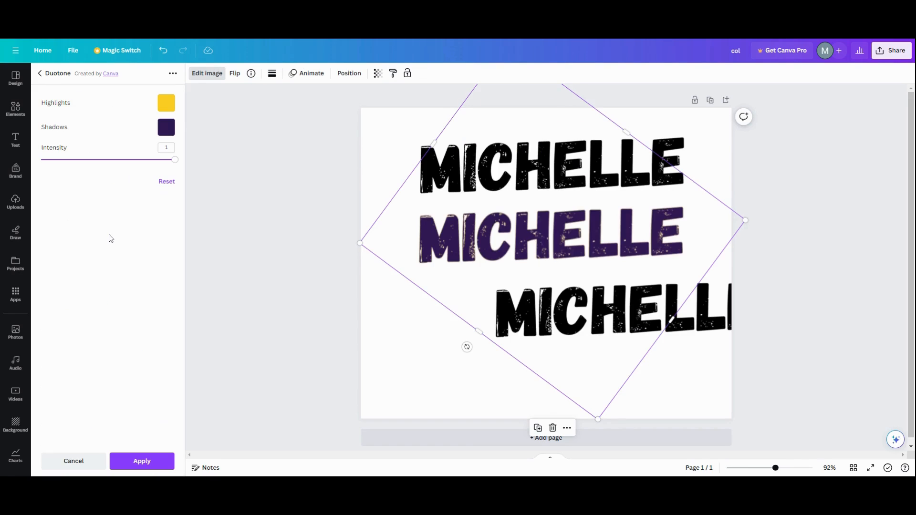
- Set the middle image's Duotone highlights to black and its shadows to light blue
click(166, 103)
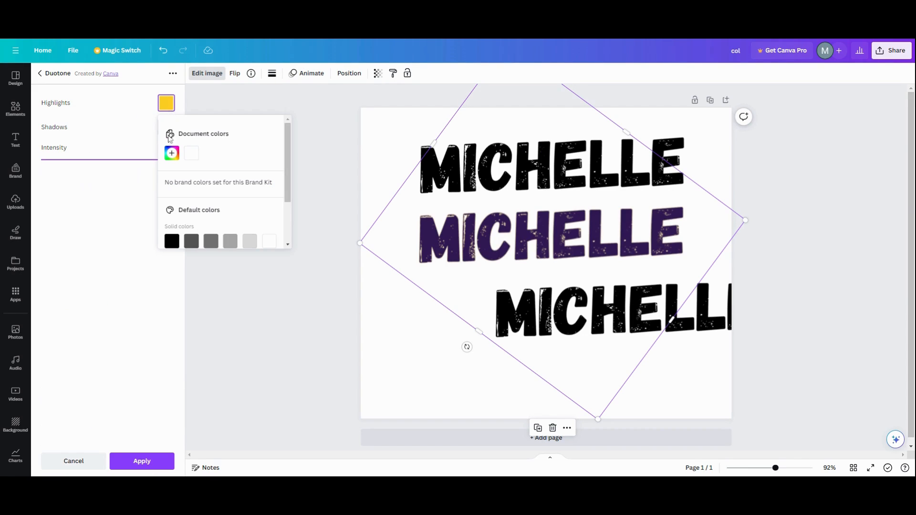
click(172, 241)
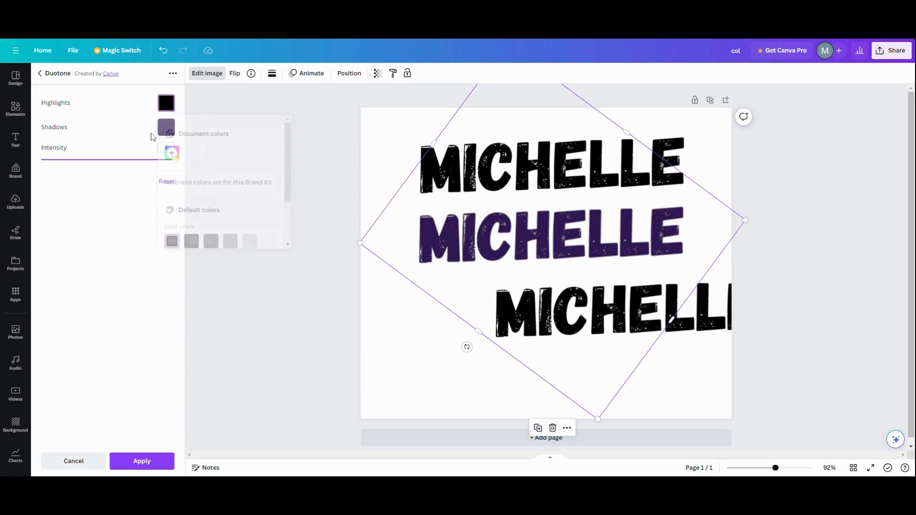
click(156, 140)
click(175, 135)
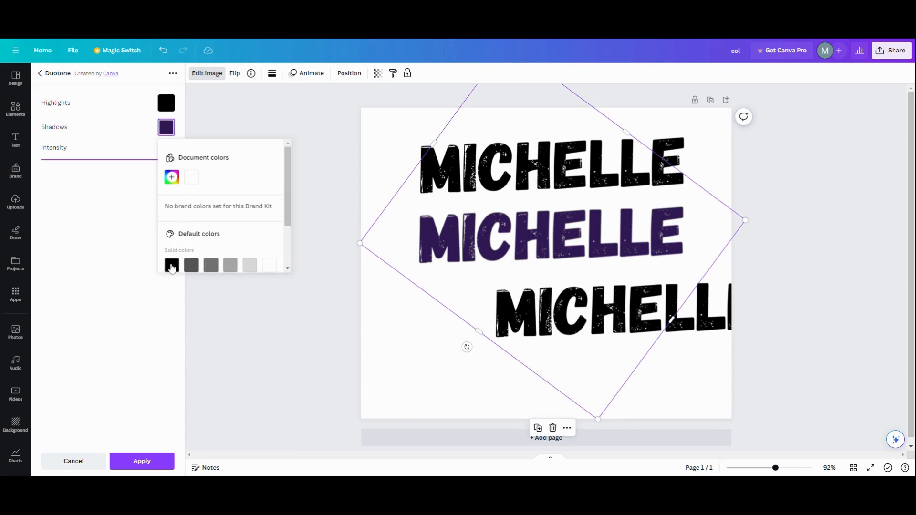
click(172, 267)
scroll(226, 239, down, 3)
click(230, 239)
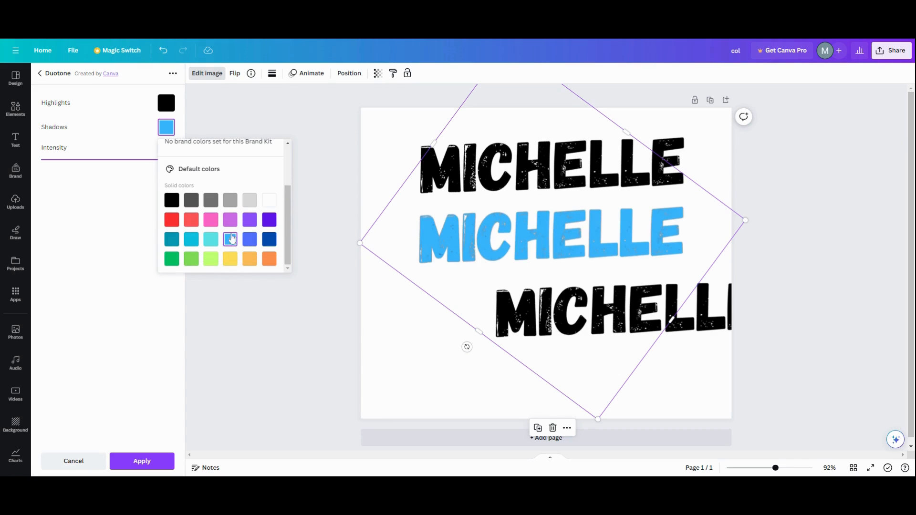
click(447, 237)
- Apply the Blush Duotone preset to the upper name image and set its highlights to black
click(434, 151)
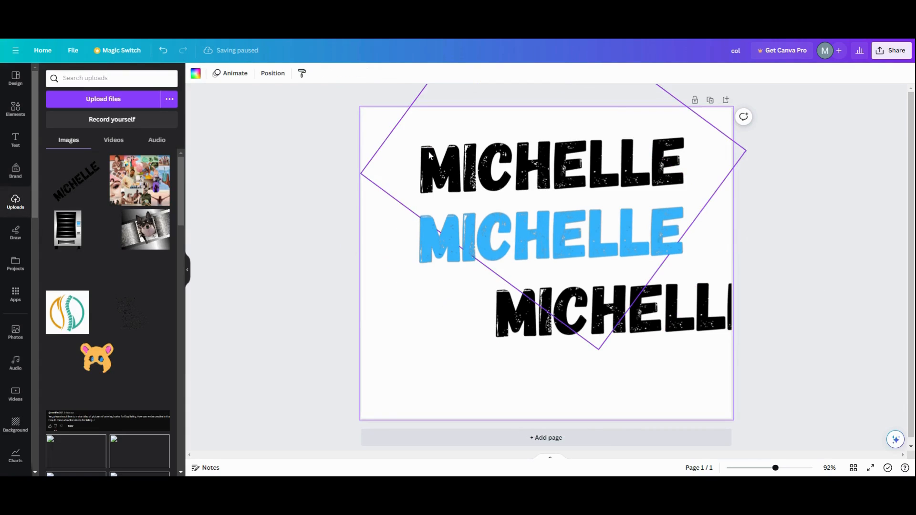
click(430, 155)
click(208, 74)
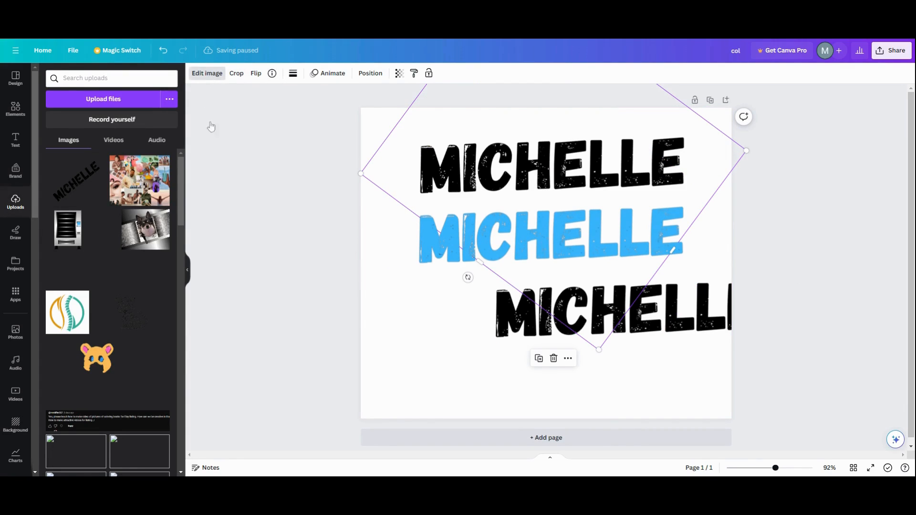
click(61, 267)
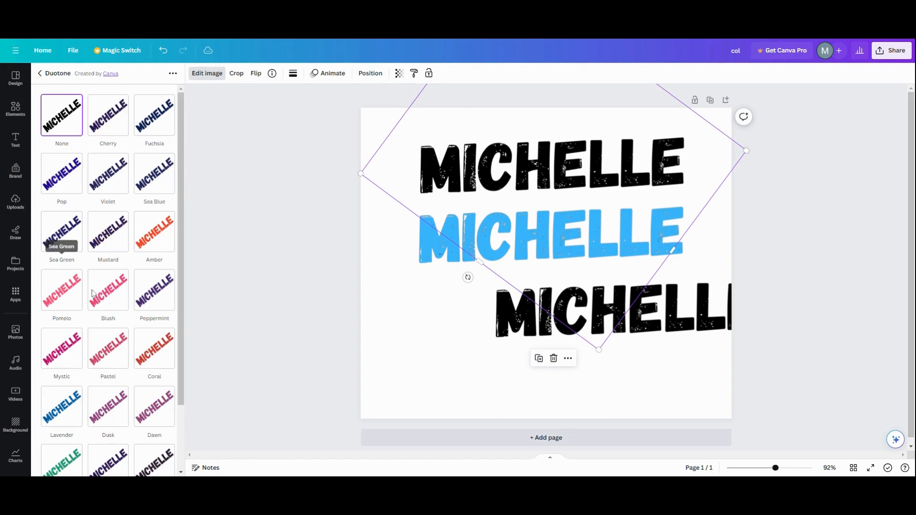
click(113, 302)
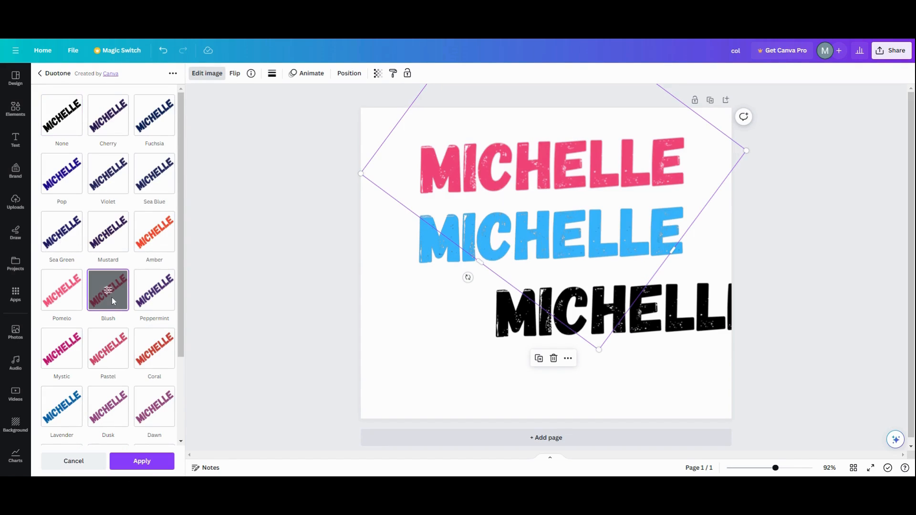
click(111, 294)
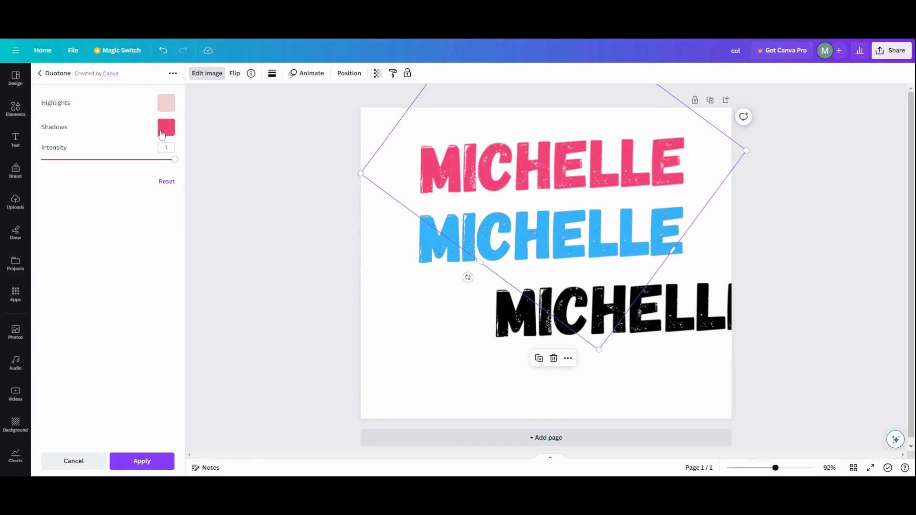
click(169, 107)
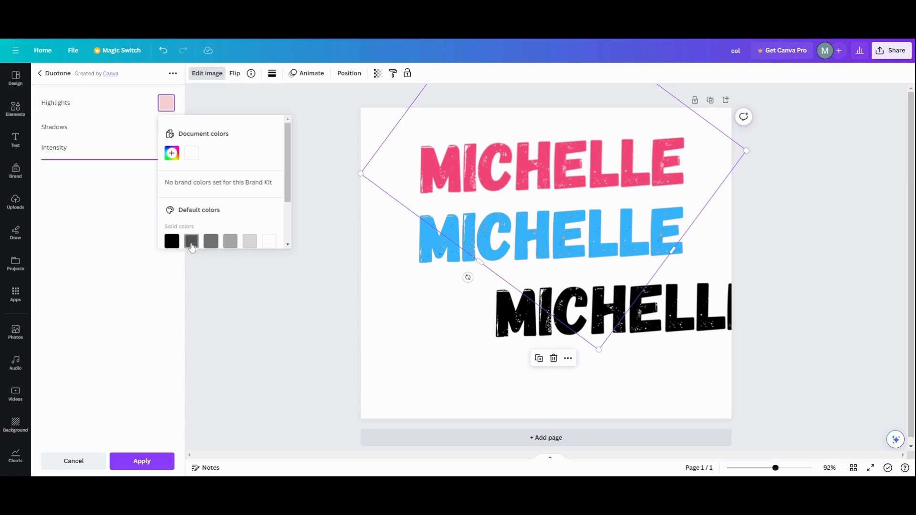
click(172, 242)
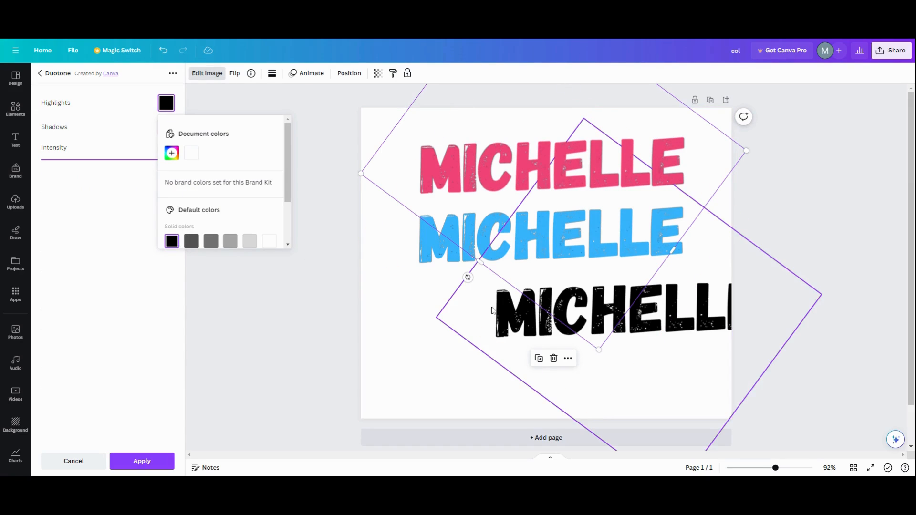
- Apply the Sea Green Duotone preset to the lower name image and open its colour settings
click(507, 315)
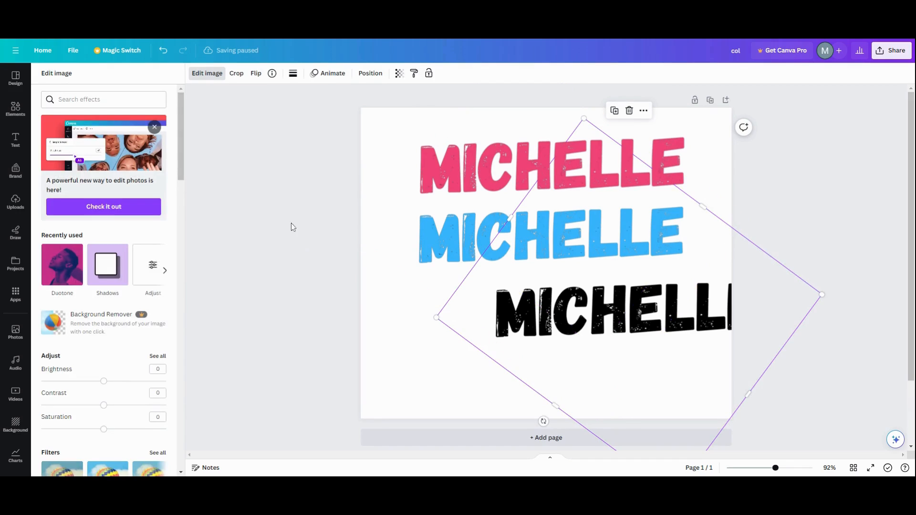
click(62, 265)
click(72, 243)
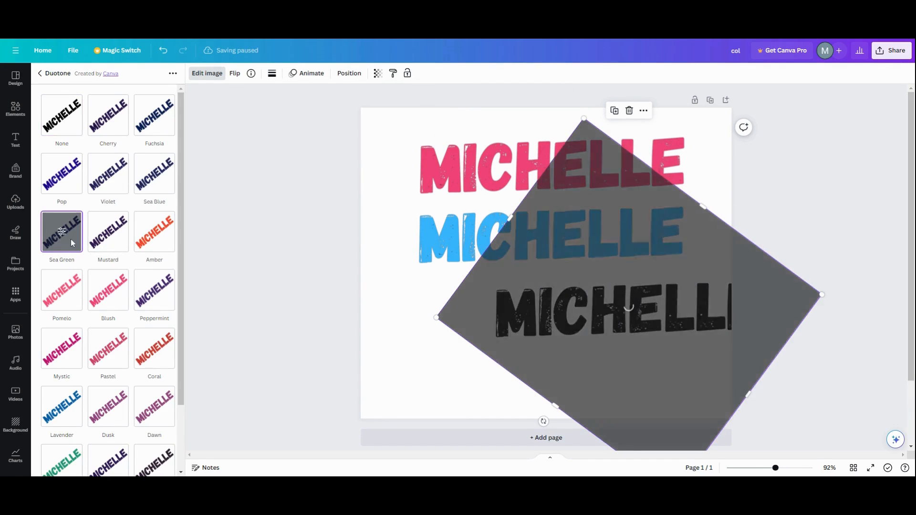
click(68, 237)
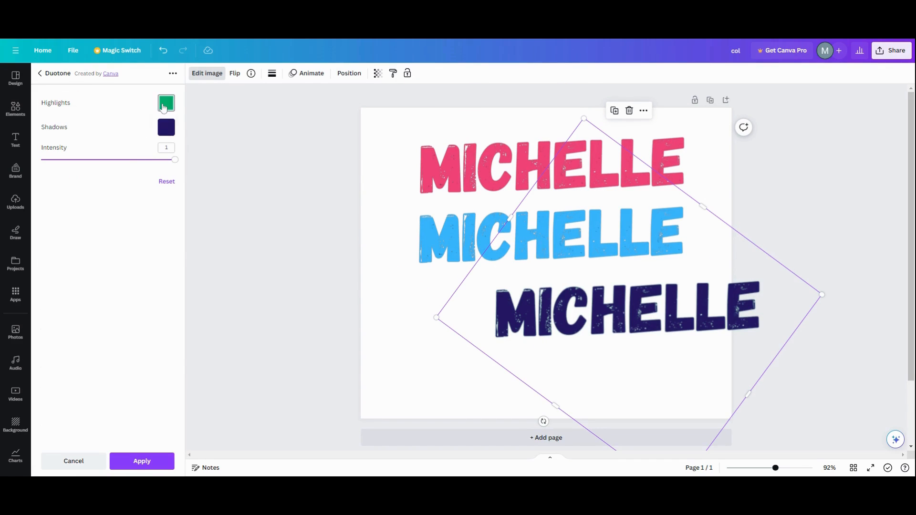
- Set the lower image's Duotone highlights to lime green and soften it to a muted light green with a custom colour
click(164, 108)
scroll(188, 218, down, 2)
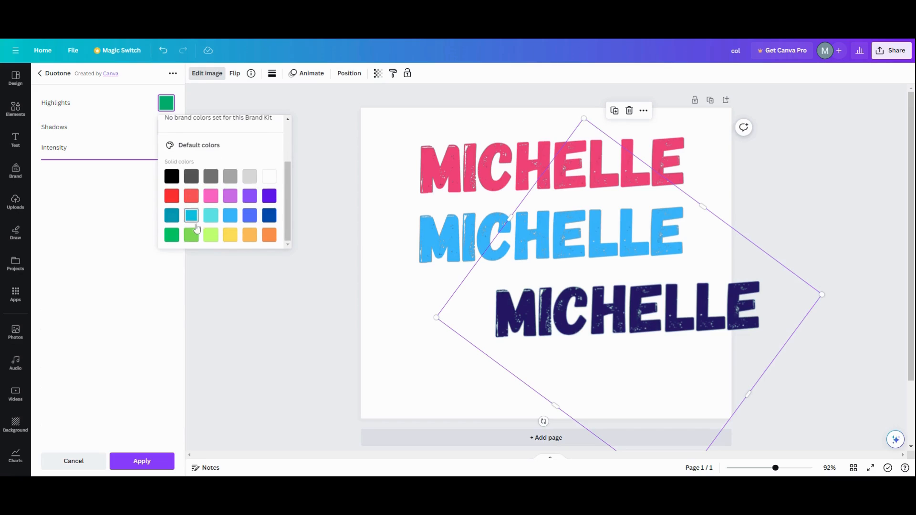
click(210, 232)
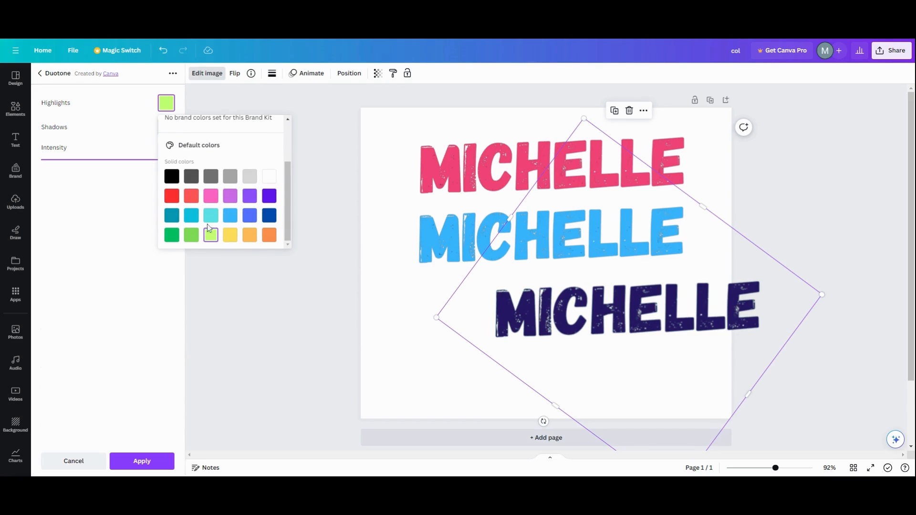
click(167, 106)
click(169, 108)
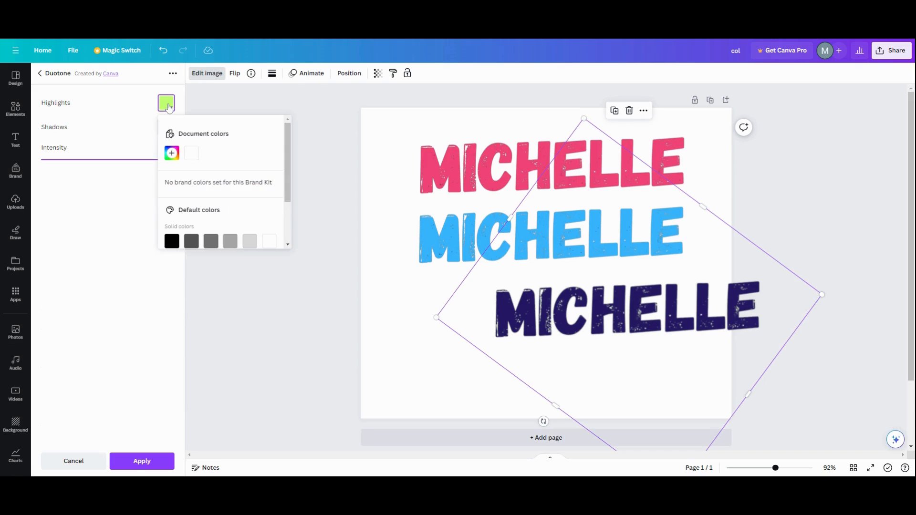
click(174, 156)
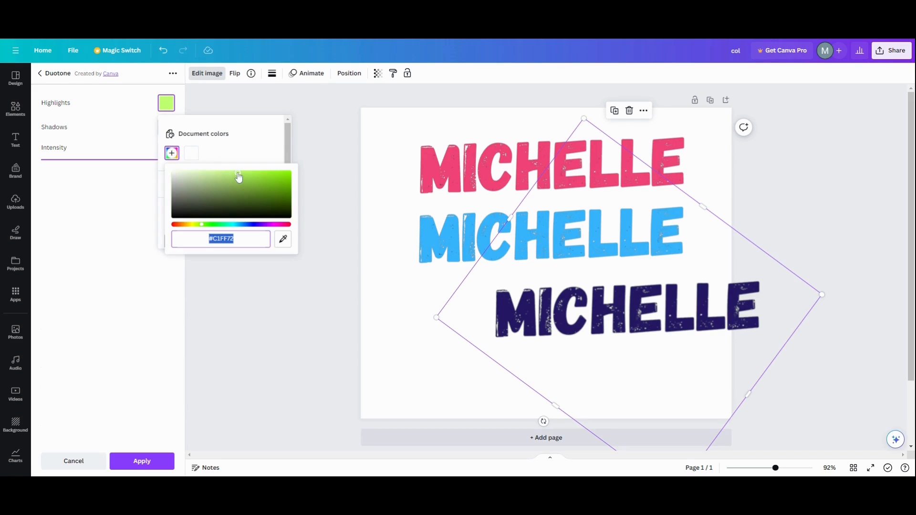
drag(239, 177, 205, 179)
click(141, 139)
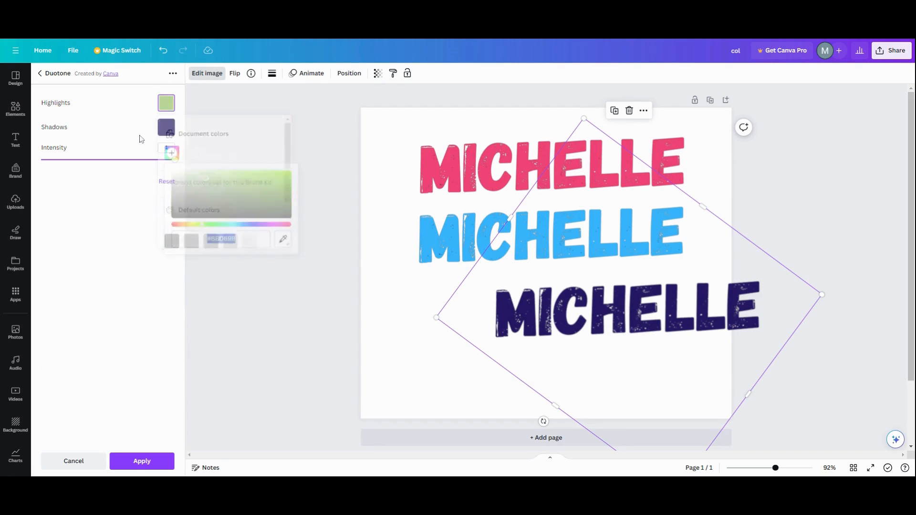
- Set the lower image's Duotone shadows to turquoise and apply the effect
click(167, 127)
scroll(205, 225, down, 2)
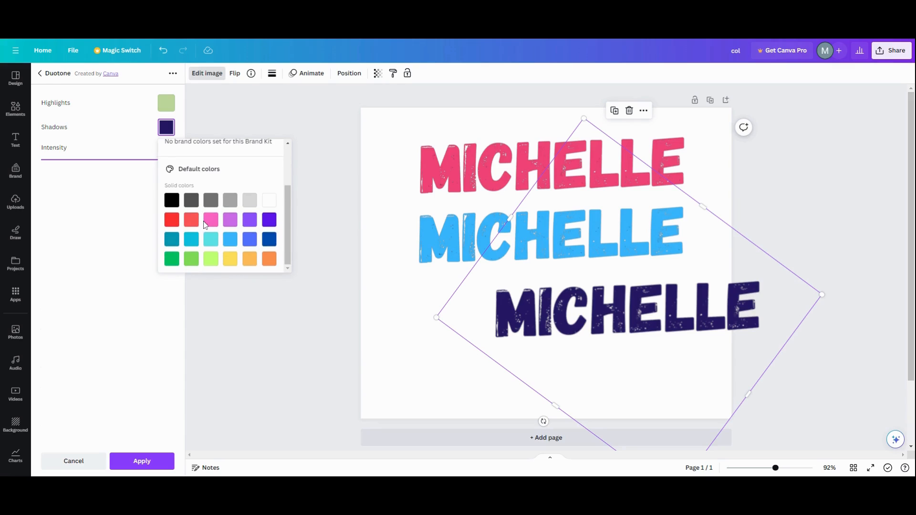
click(192, 240)
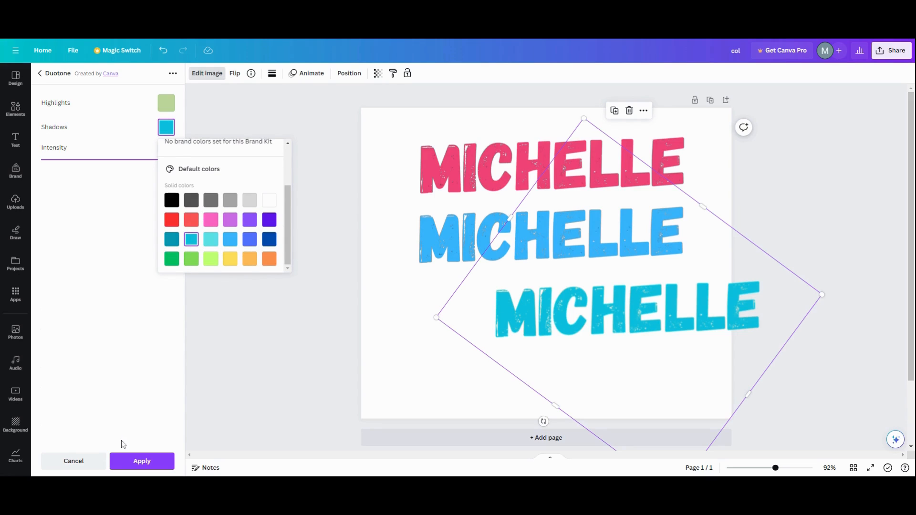
click(131, 461)
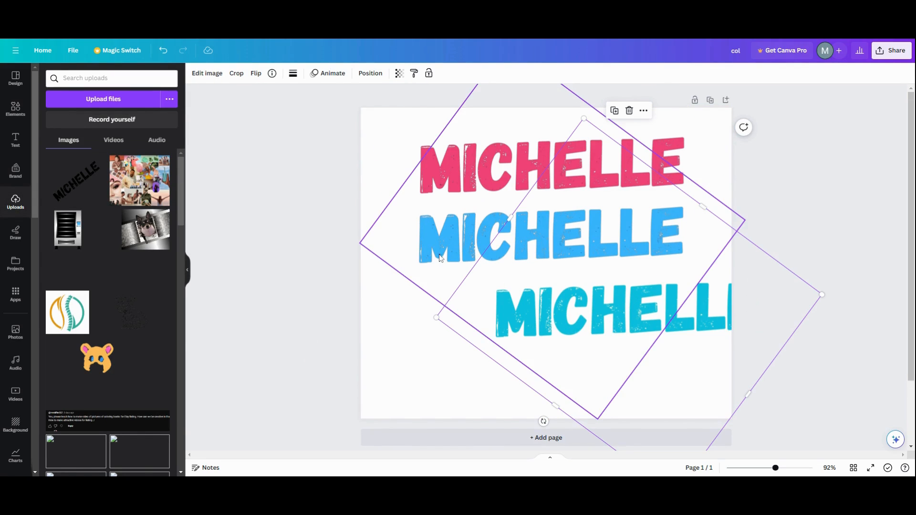
- Stack the pink and turquoise name images exactly on top of the light blue one near the page centre
drag(440, 258, 434, 262)
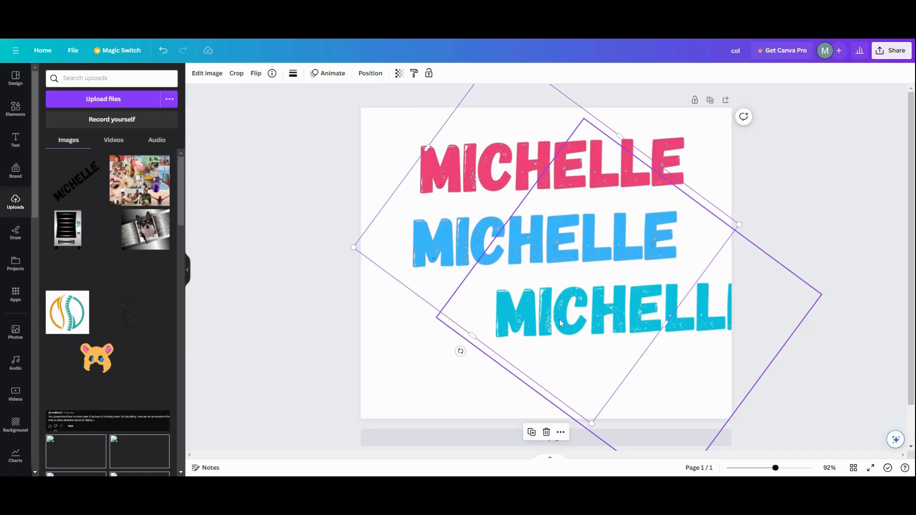
drag(702, 368, 662, 359)
drag(467, 168, 462, 240)
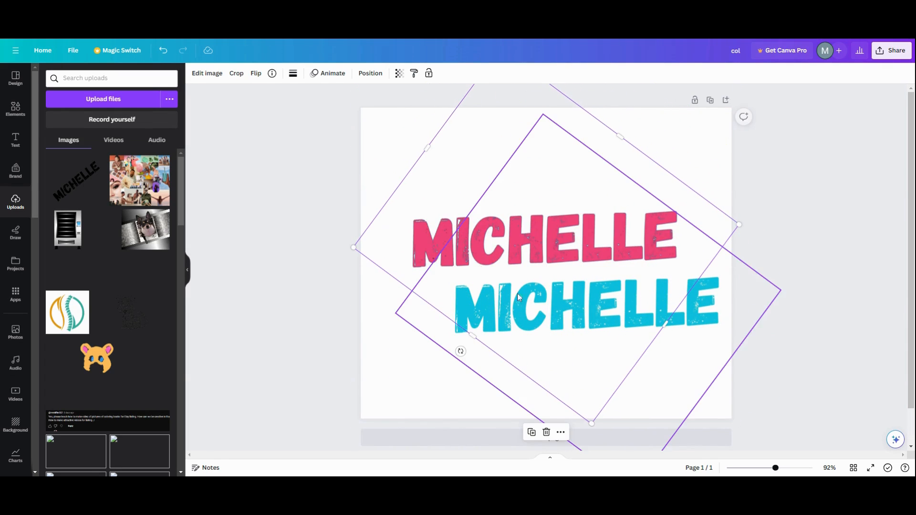
drag(494, 373, 454, 304)
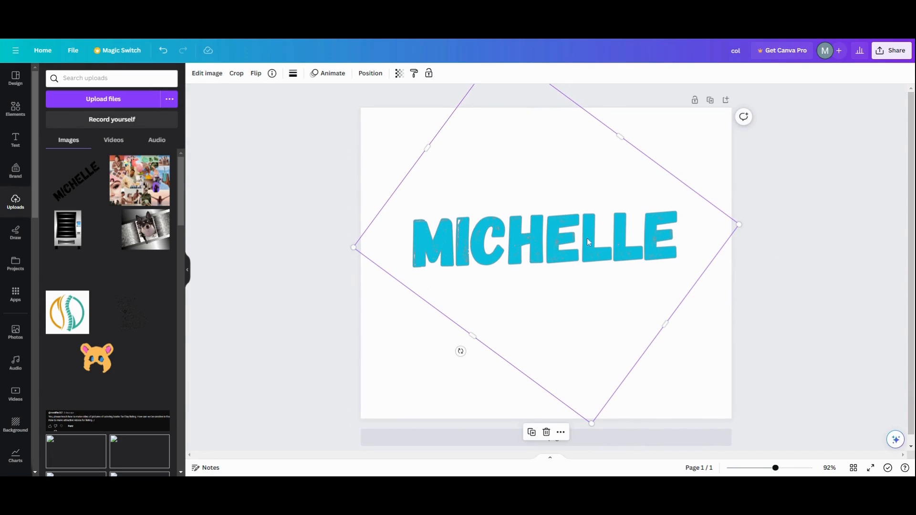
- Crop the right side of the turquoise copy back to the opening letters and shorten the pink copy's right side
drag(664, 328, 467, 260)
key(ctrl+z)
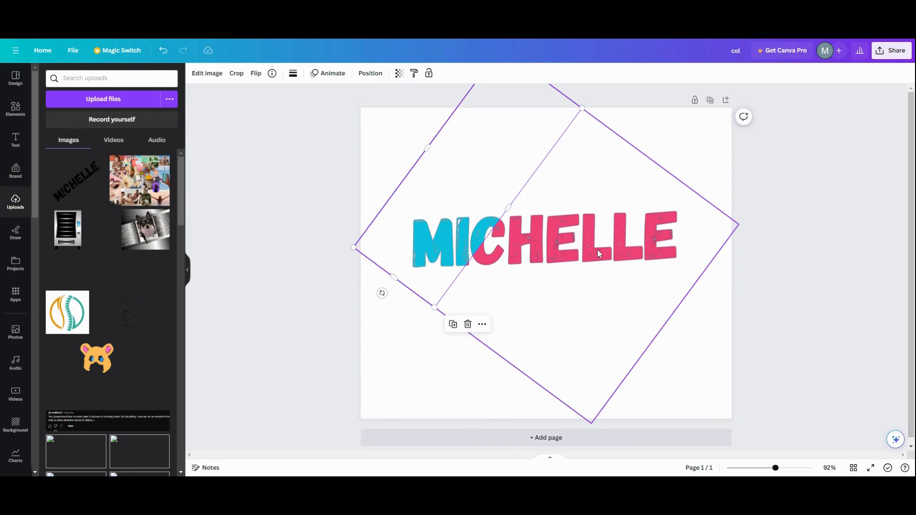
drag(666, 323, 572, 274)
key(ctrl+z)
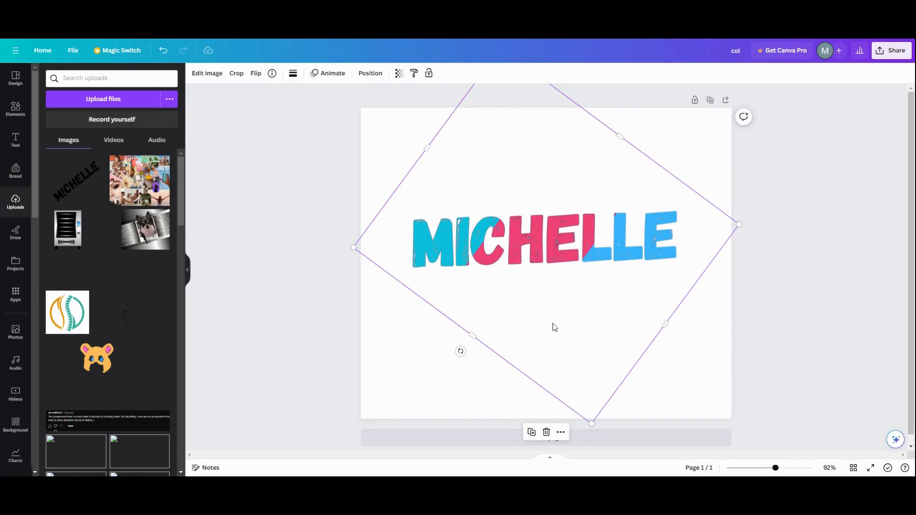
- Crop away the lower side of the light blue copy and set the pink copy's right crop edge at the second L
drag(476, 338, 595, 272)
click(563, 253)
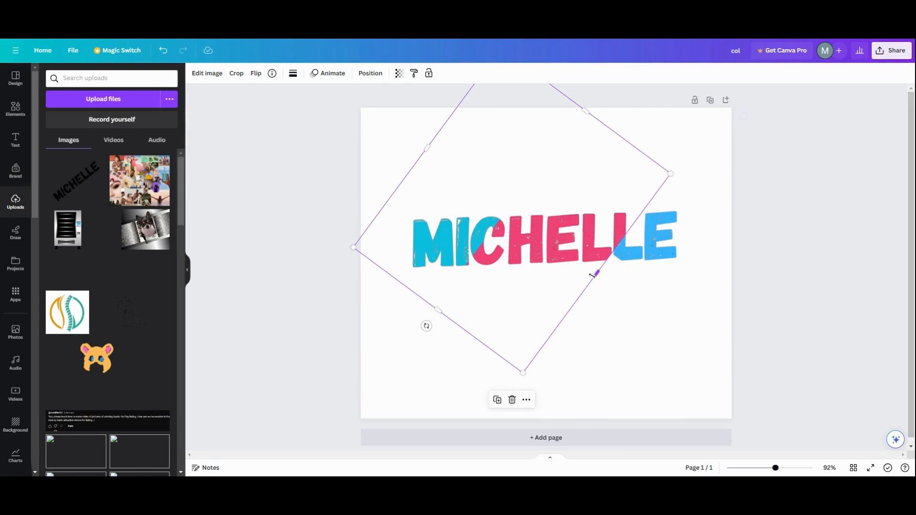
click(629, 259)
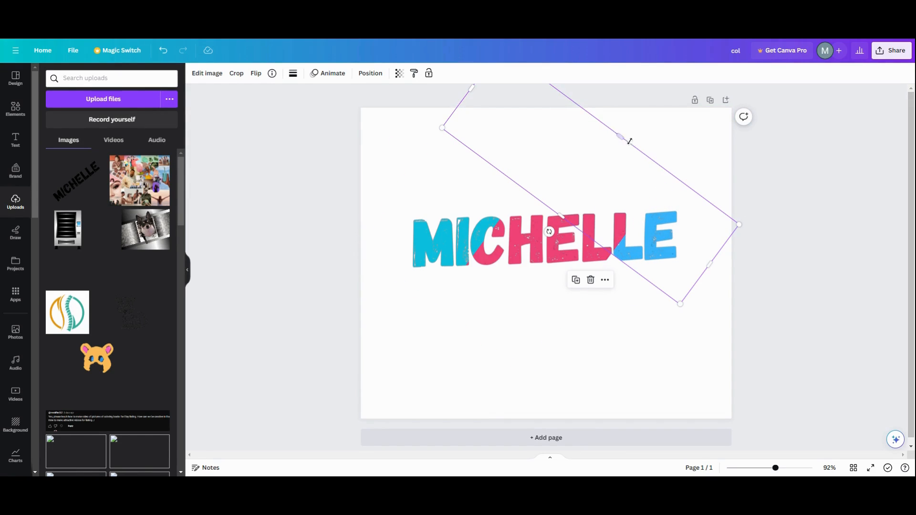
- Crop the pink copy's upper side down across the first letters and widen the turquoise copy's crop to the second L
click(530, 252)
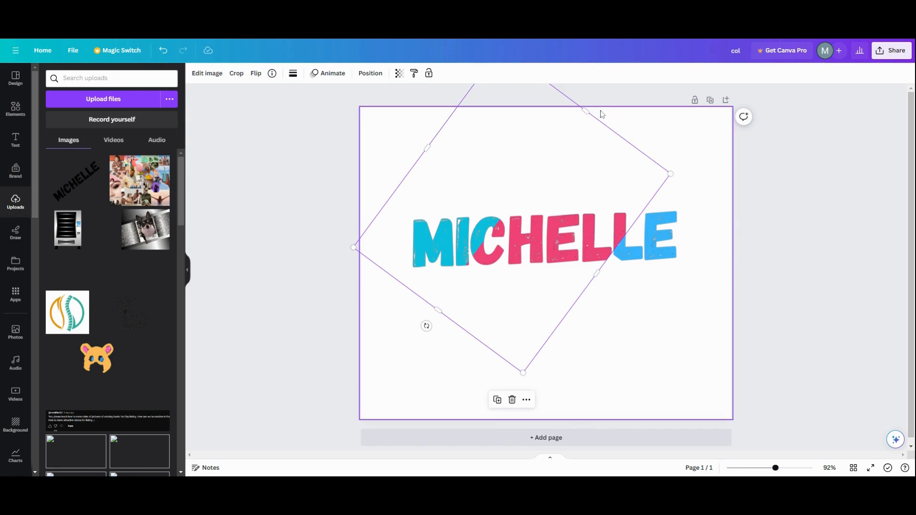
drag(585, 111, 485, 228)
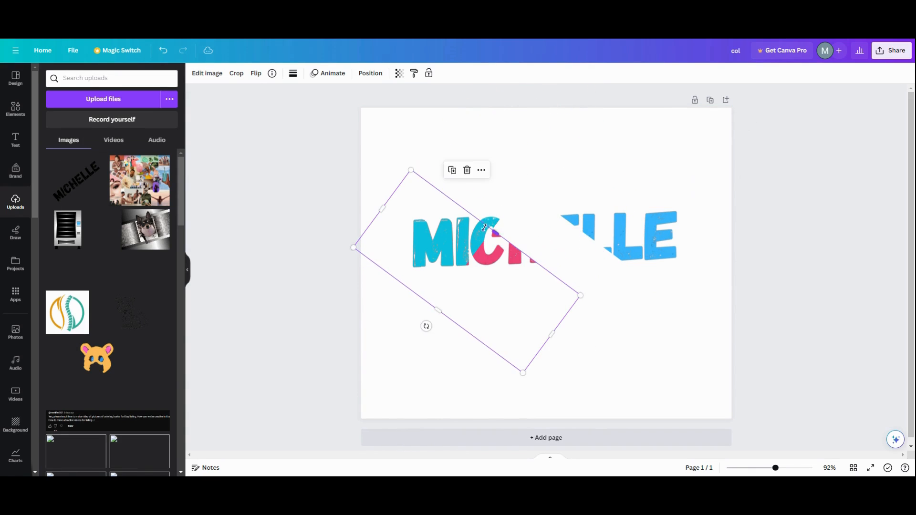
click(420, 248)
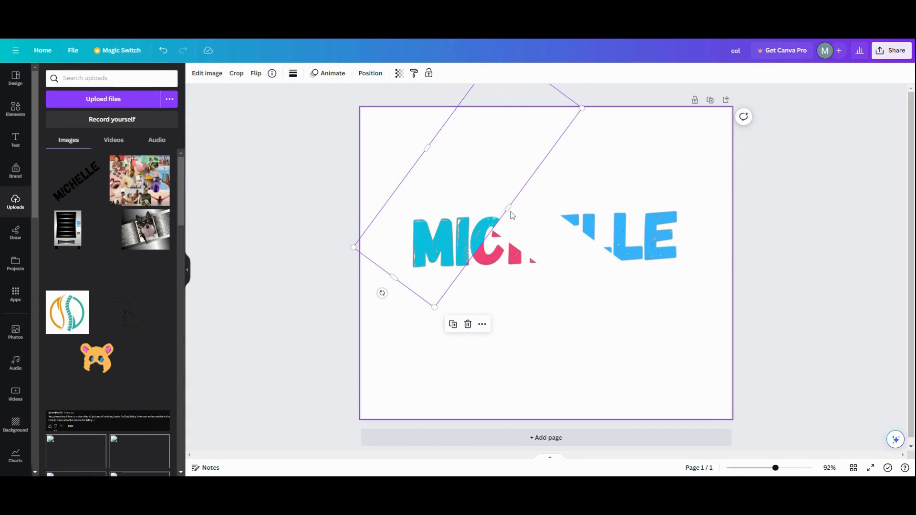
drag(510, 213, 592, 295)
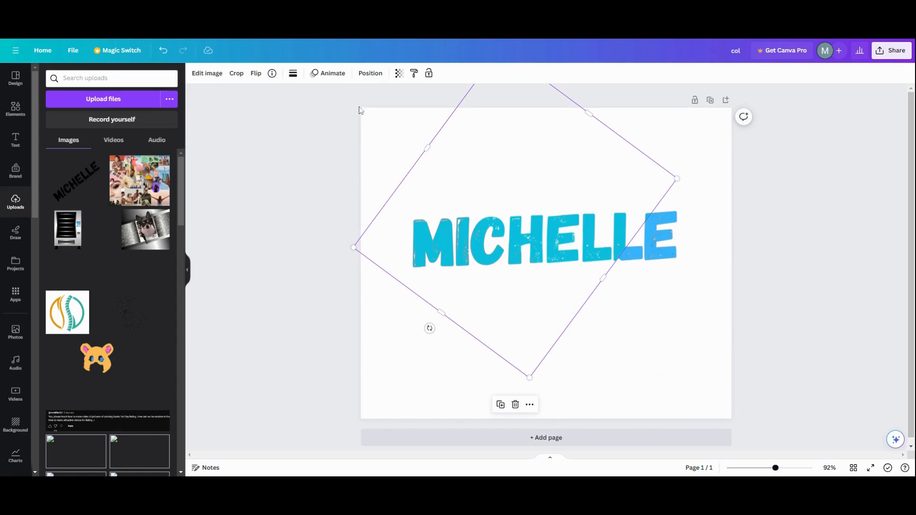
- Move the turquoise copy's layer beneath the pink and light blue layers, just above the background
click(369, 74)
drag(136, 129, 108, 187)
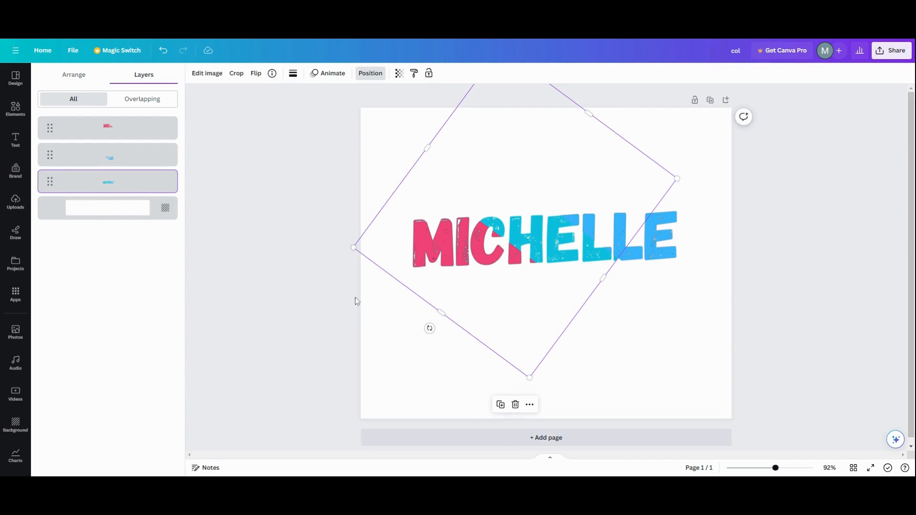
click(398, 348)
- Apply a Glow shadow to the pink piece with size 6, transparency 100 and blur 0
click(417, 263)
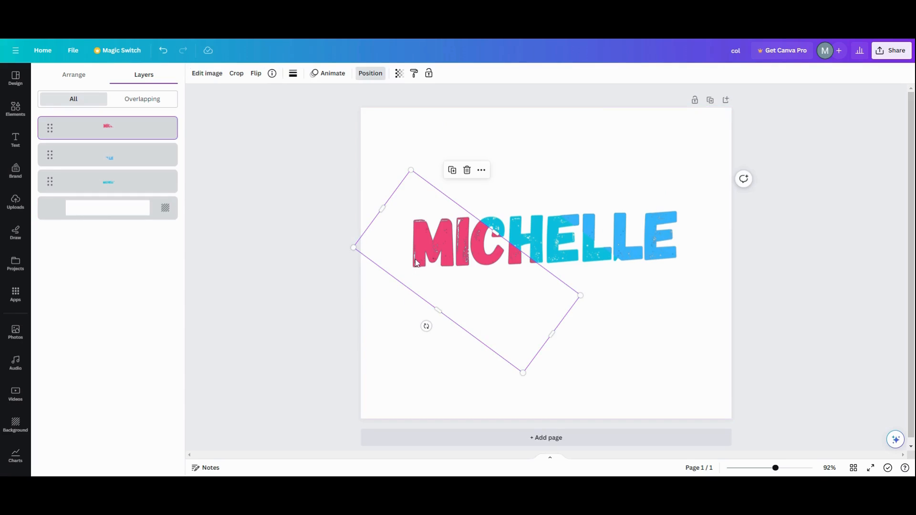
click(210, 77)
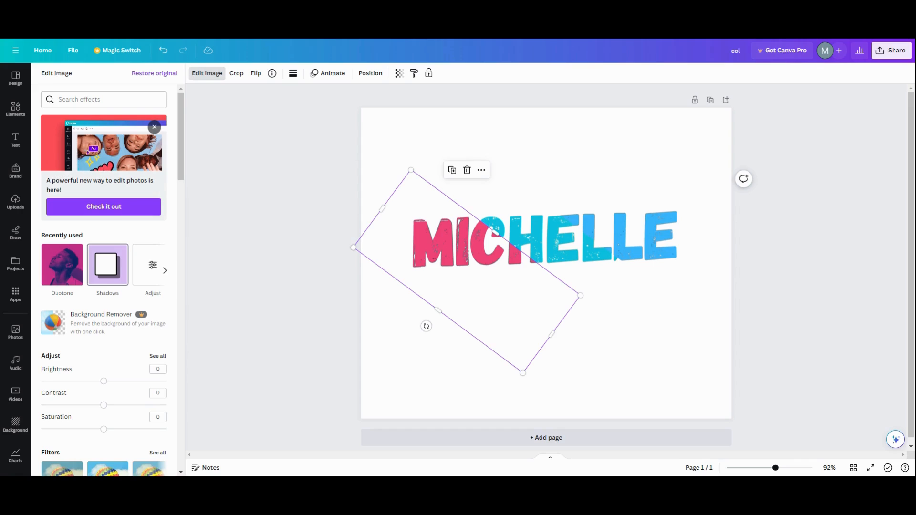
click(111, 274)
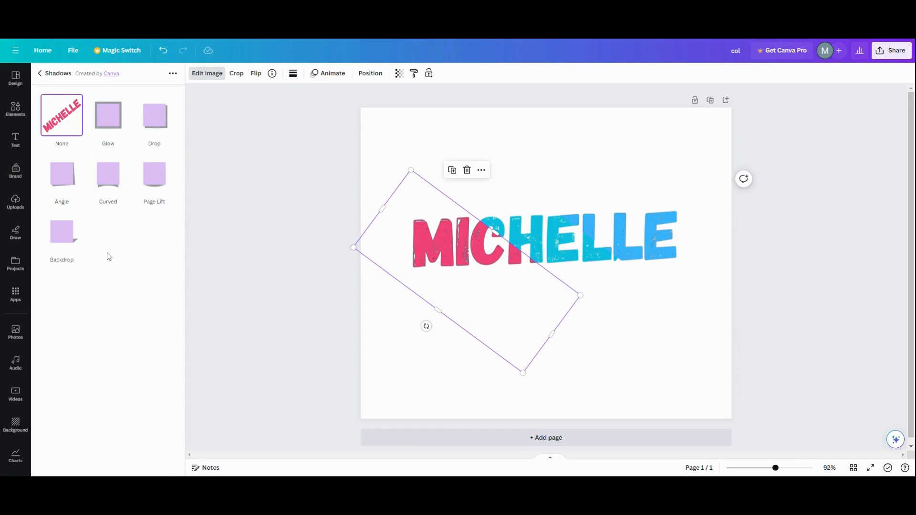
click(111, 119)
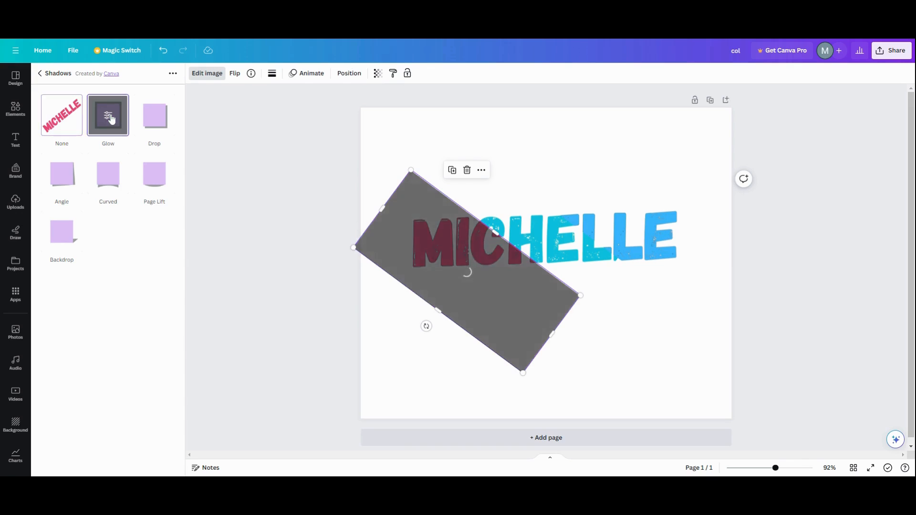
click(110, 119)
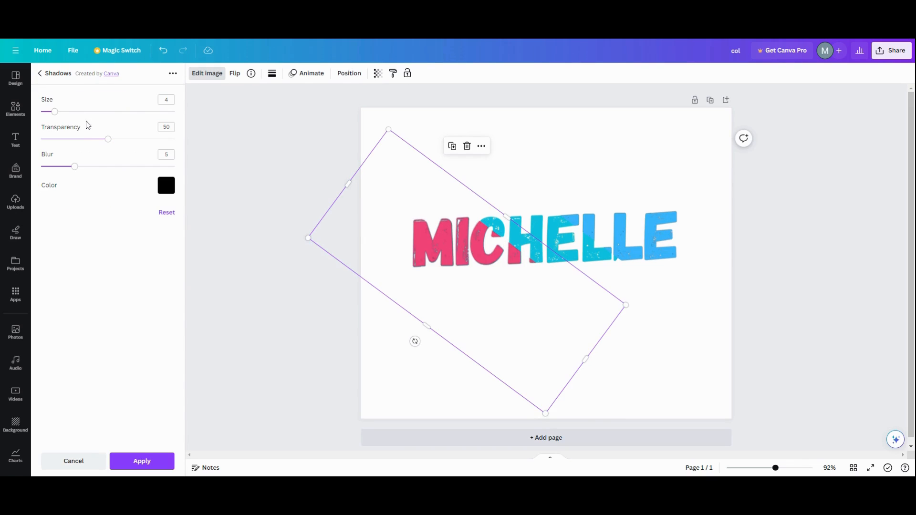
drag(108, 140, 187, 139)
drag(74, 166, 38, 167)
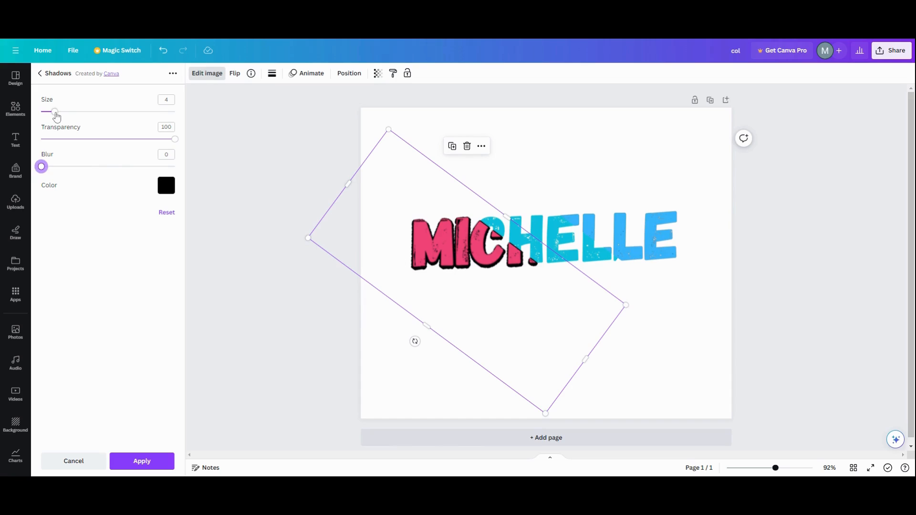
drag(56, 115, 63, 114)
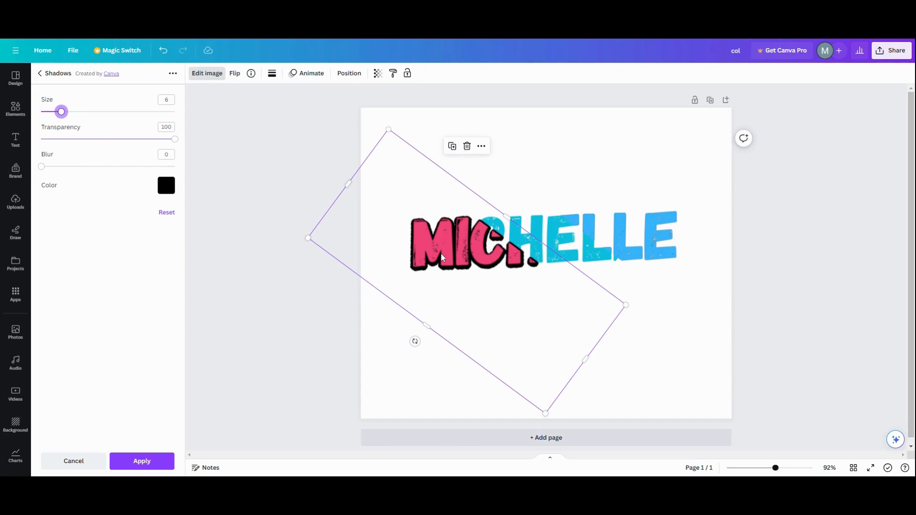
click(140, 463)
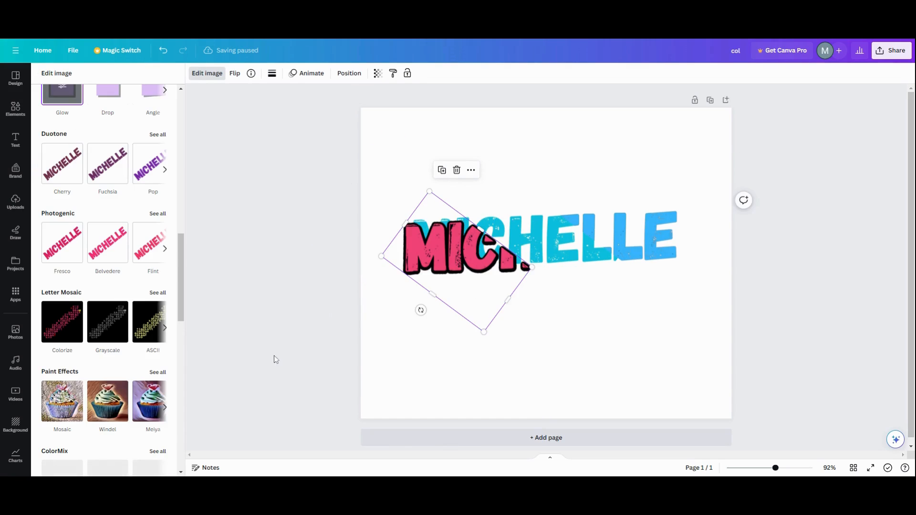
- Give the turquoise piece a Glow shadow with size 6, transparency 100 and blur 0
click(516, 231)
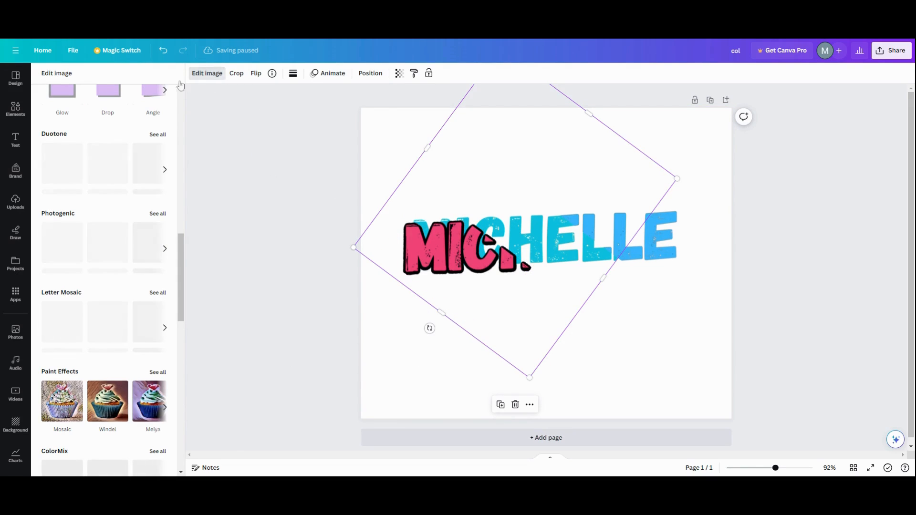
click(59, 99)
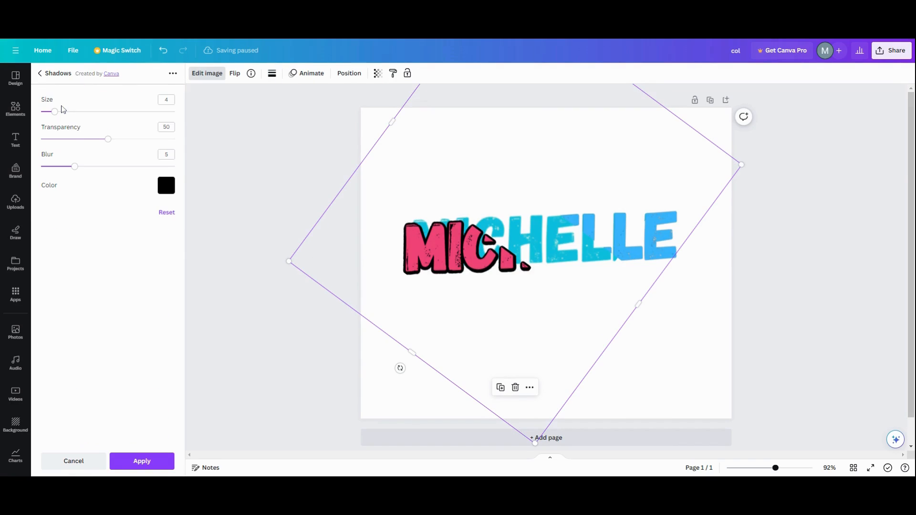
drag(109, 141, 184, 148)
drag(75, 167, 41, 167)
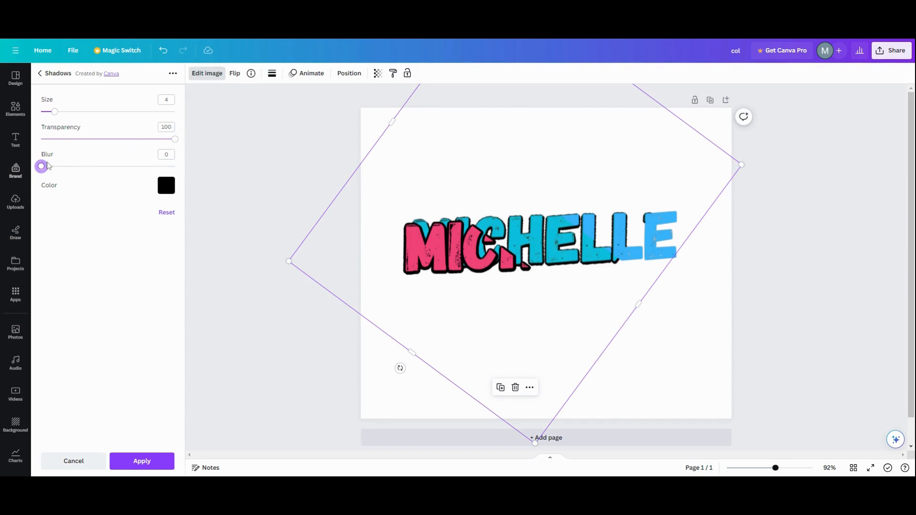
click(167, 99)
text(6)
key(Return)
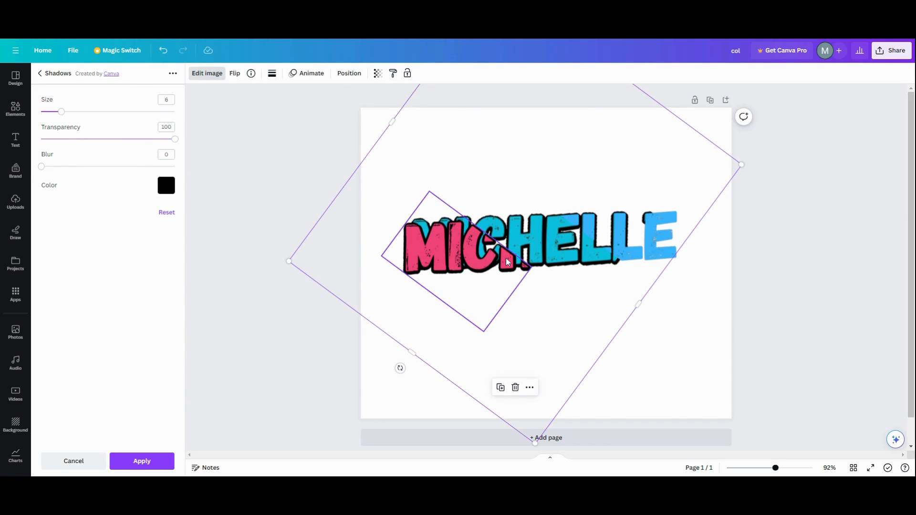
- Apply a Glow shadow to the light blue piece with size 6, transparency 100 and blur 0
click(686, 266)
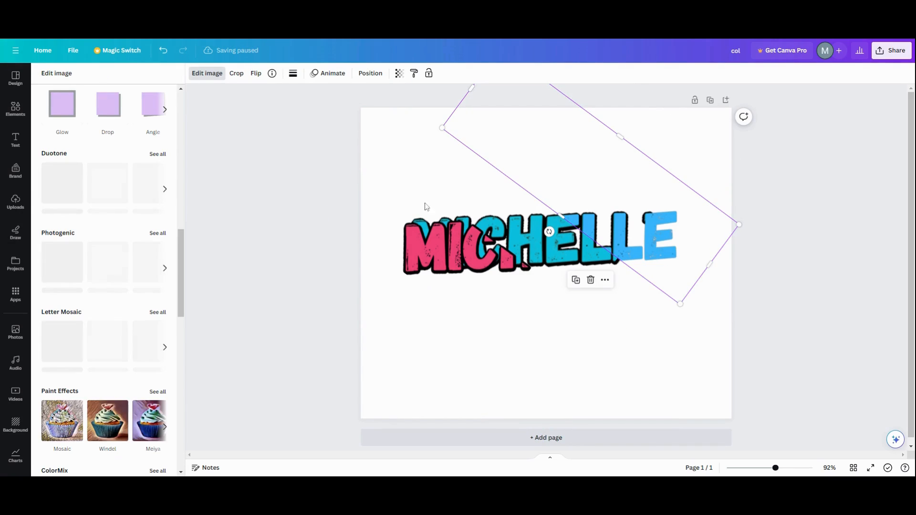
click(62, 106)
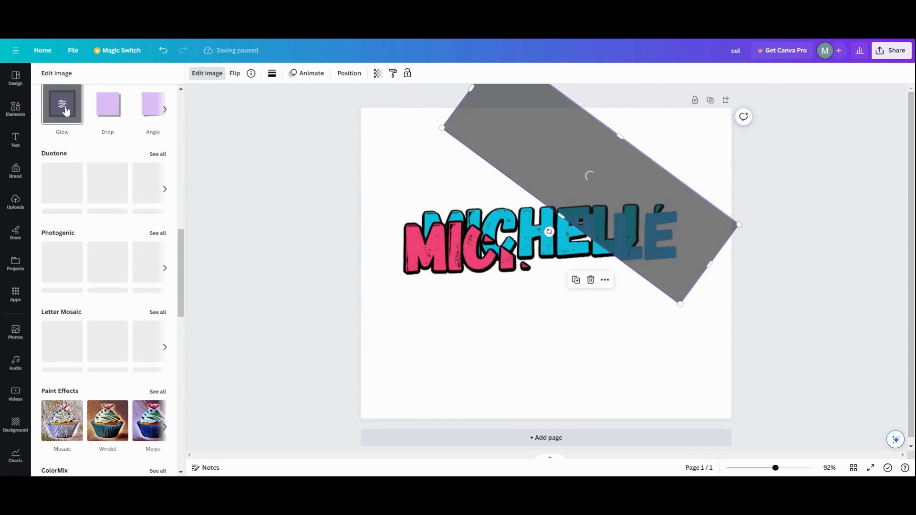
click(62, 106)
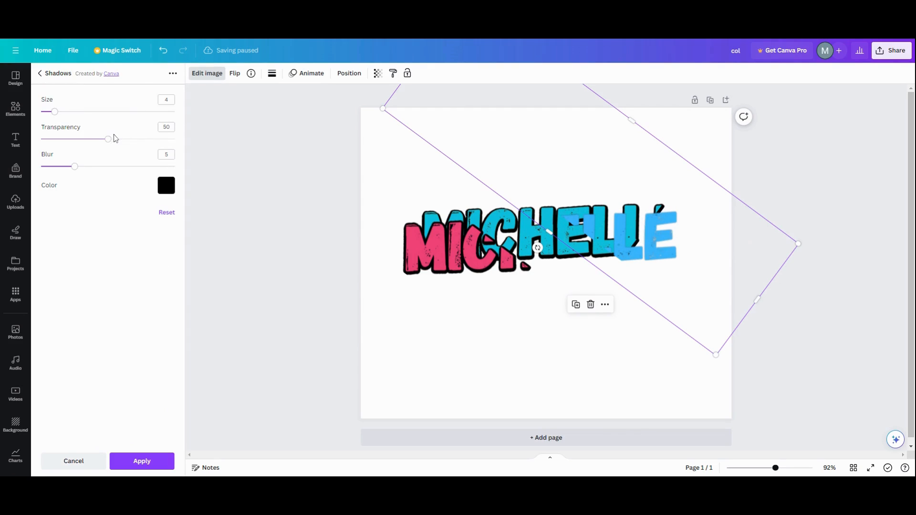
drag(114, 139, 181, 156)
drag(76, 167, 17, 173)
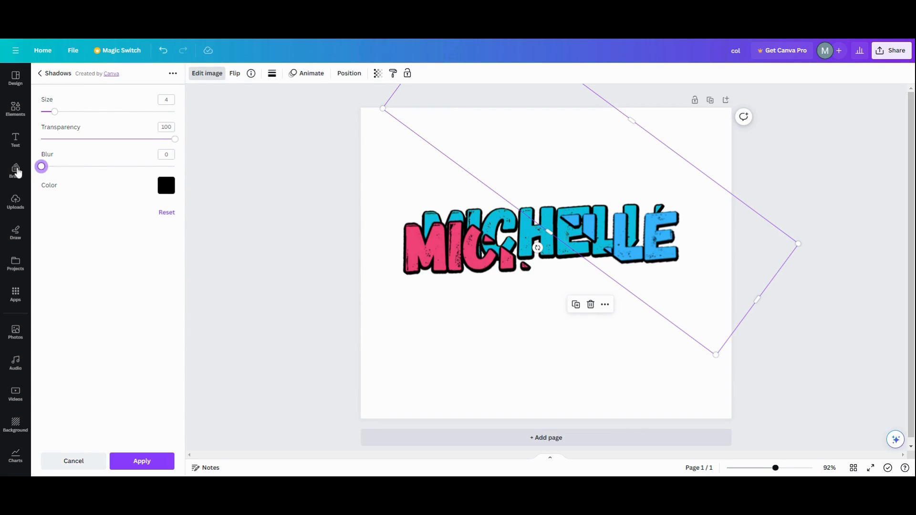
click(167, 100)
key(Return)
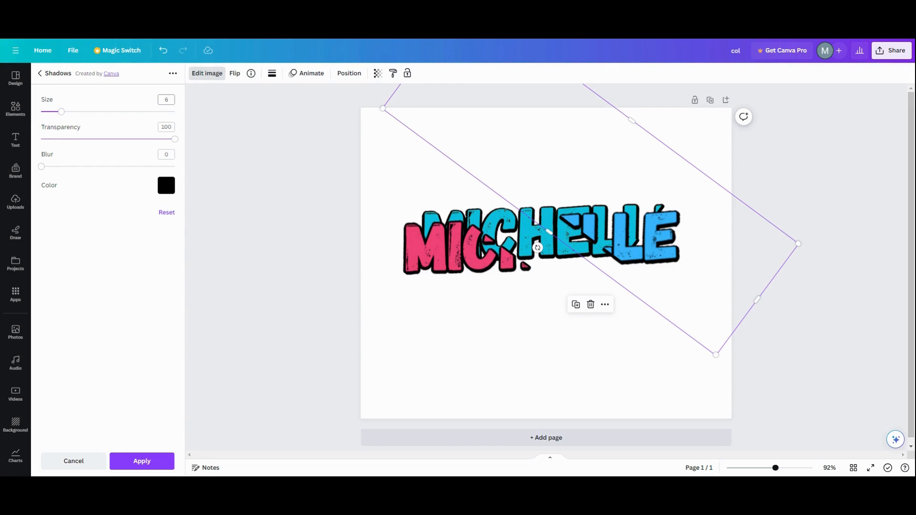
click(506, 385)
- Move the pink and light blue pieces over the turquoise lettering so the three pieces line up as one name
click(450, 262)
drag(451, 261, 467, 250)
drag(663, 211, 656, 236)
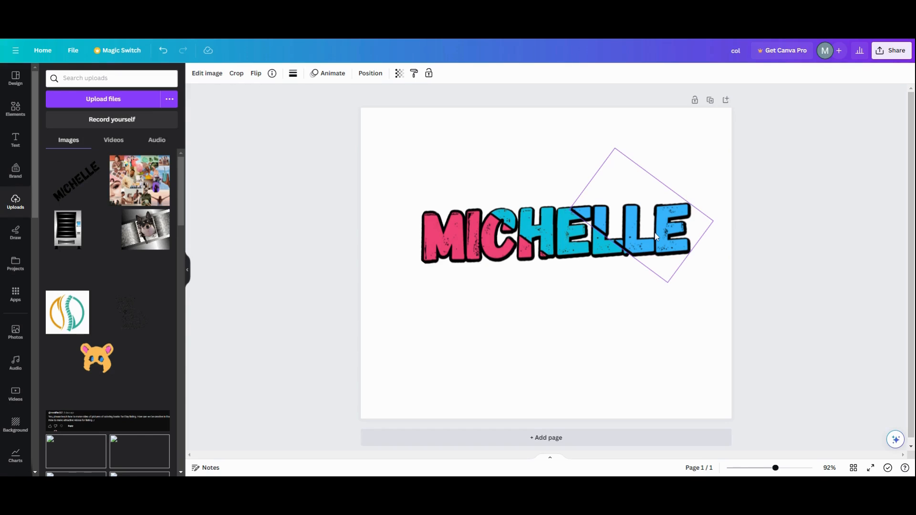
click(562, 328)
click(645, 362)
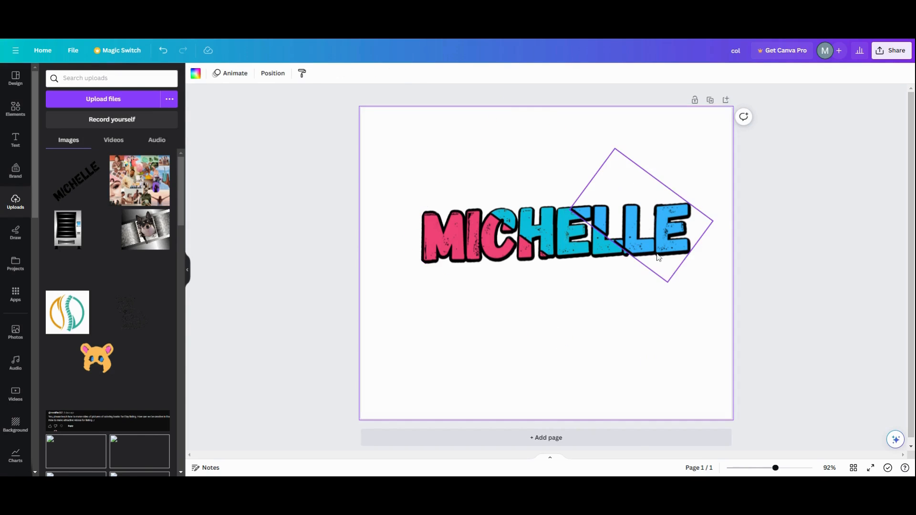
- Move the turquoise piece below the other pieces, try to fit it back behind them, and undo that placement
click(658, 258)
click(572, 325)
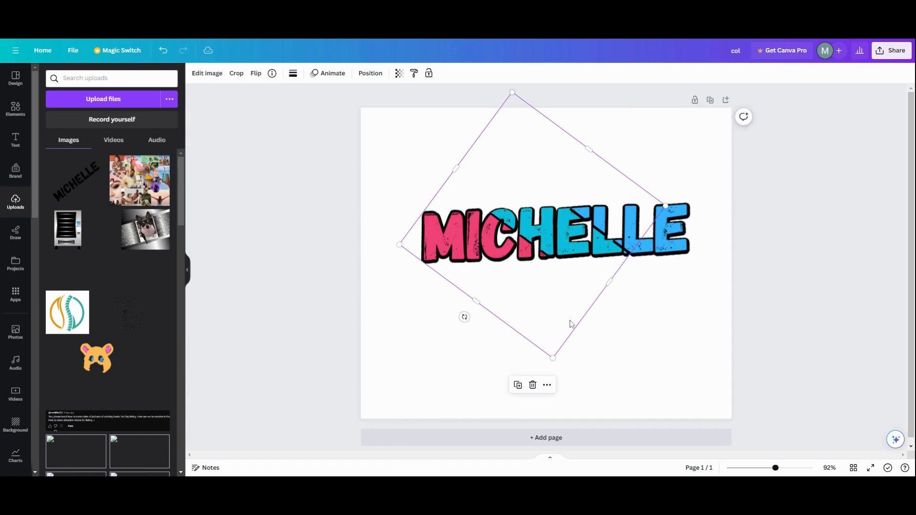
drag(567, 267, 565, 319)
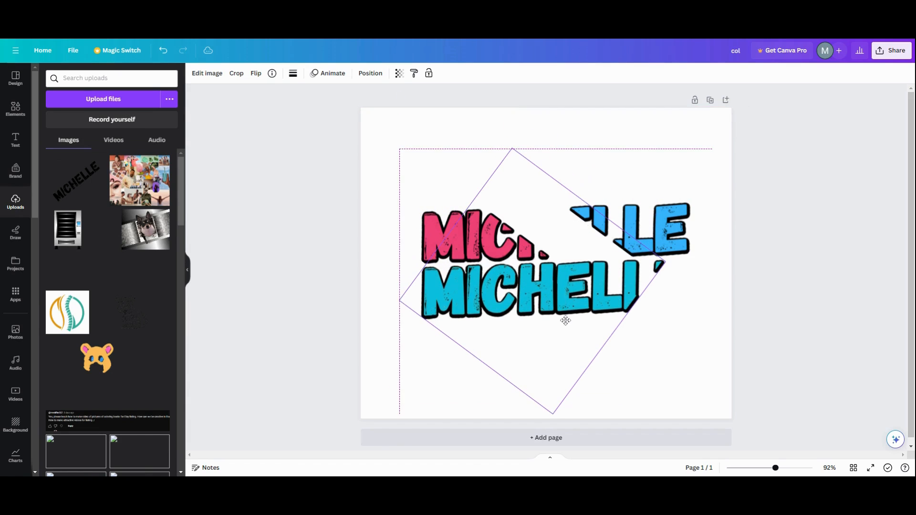
drag(606, 342, 626, 343)
drag(555, 327, 548, 260)
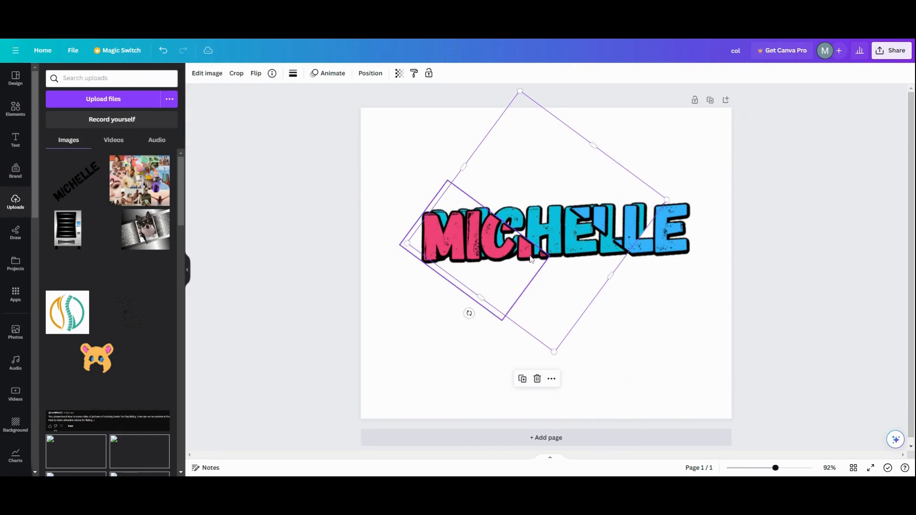
click(163, 51)
click(163, 51)
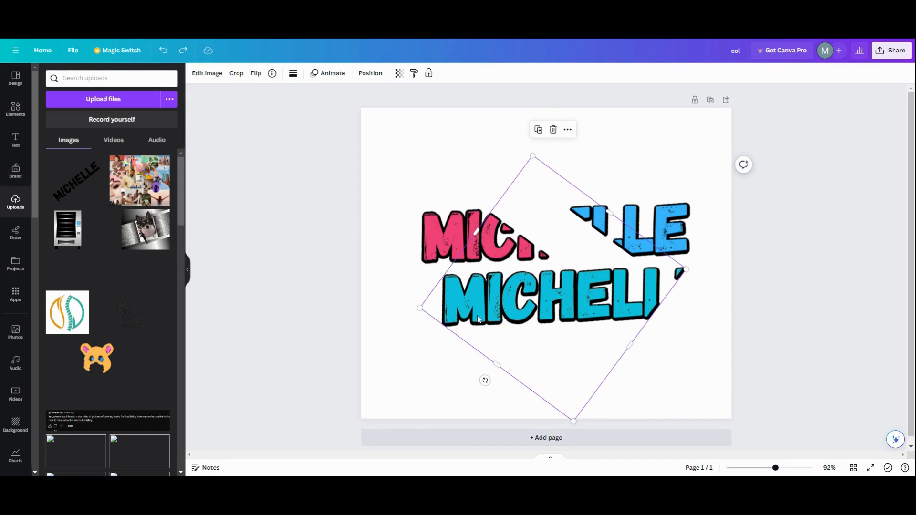
- Align the turquoise piece behind the pink and light blue pieces and nudge the light blue piece slightly down
drag(479, 320, 457, 256)
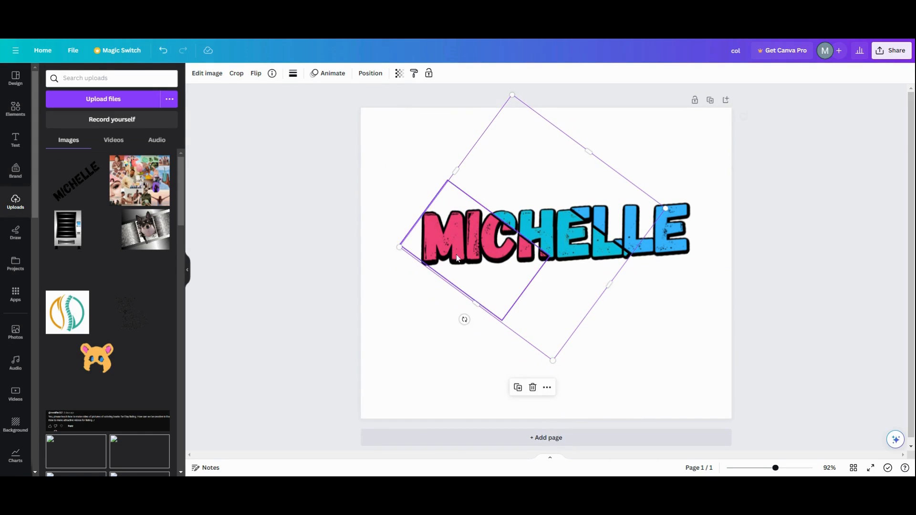
click(677, 365)
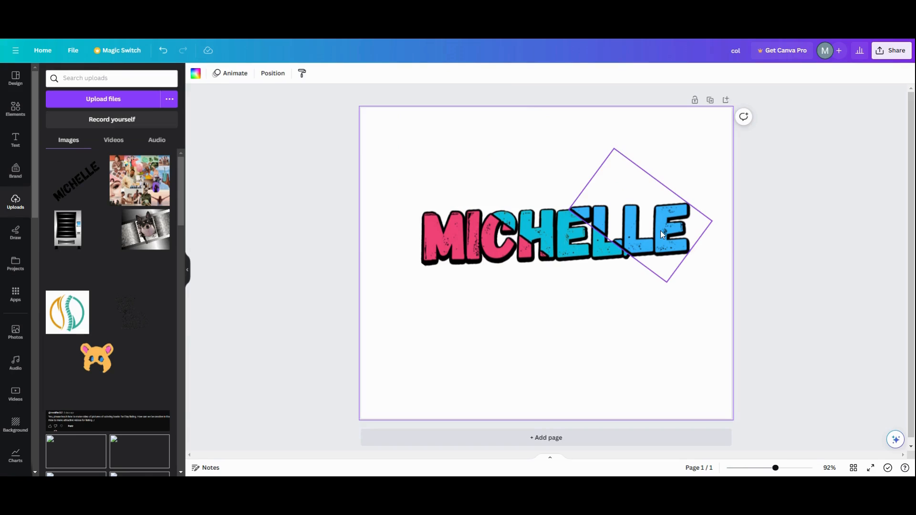
drag(661, 231, 661, 234)
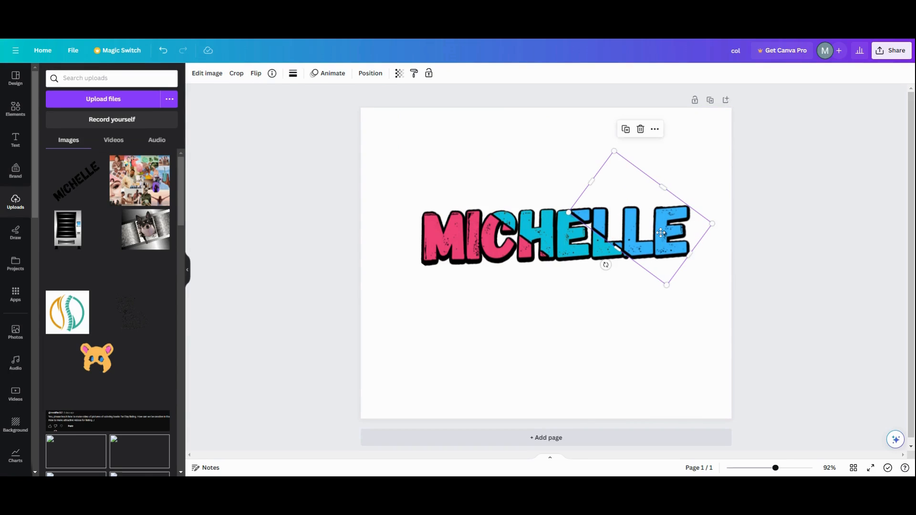
click(583, 339)
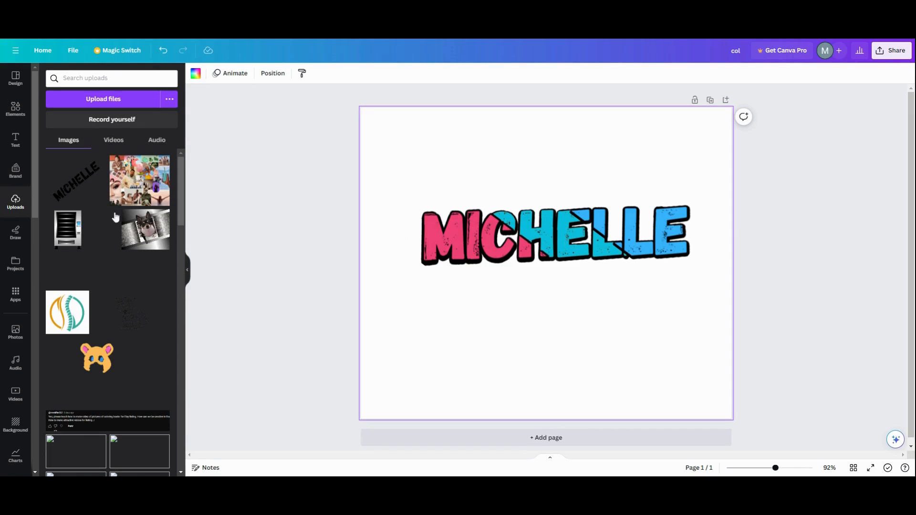
- Add the uploaded black name image to the page, tilt it to about -13° and make a second copy of it
click(79, 187)
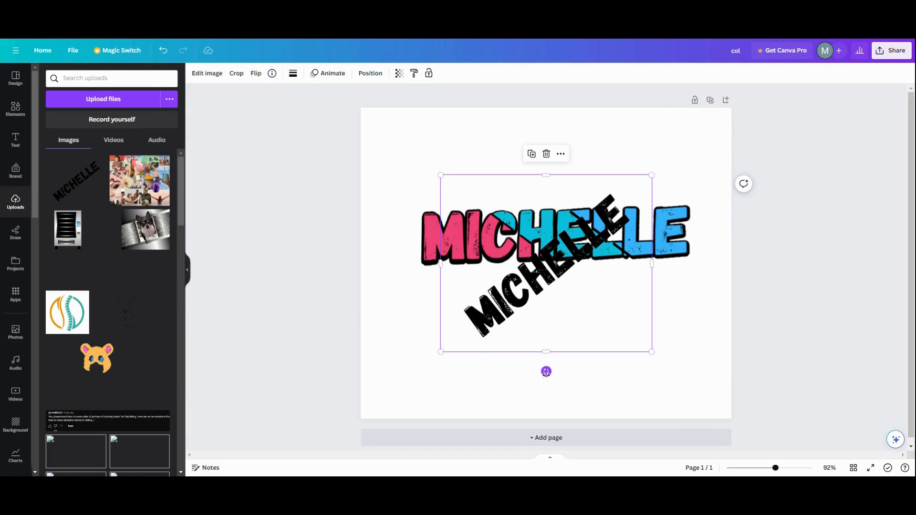
drag(546, 371, 571, 371)
drag(539, 314, 590, 353)
click(432, 308)
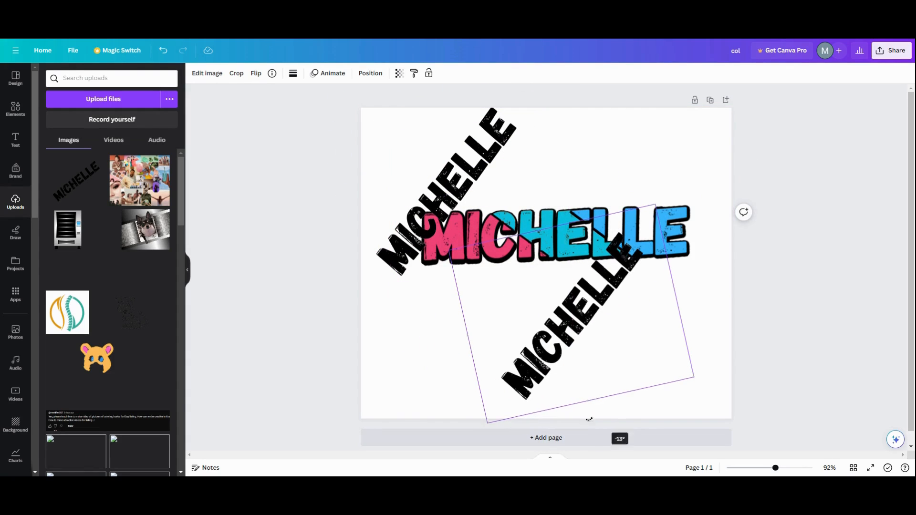
- Rotate one black copy until its lettering is roughly level and place it beneath the right half of the coloured name
drag(594, 418, 462, 324)
drag(544, 333, 586, 324)
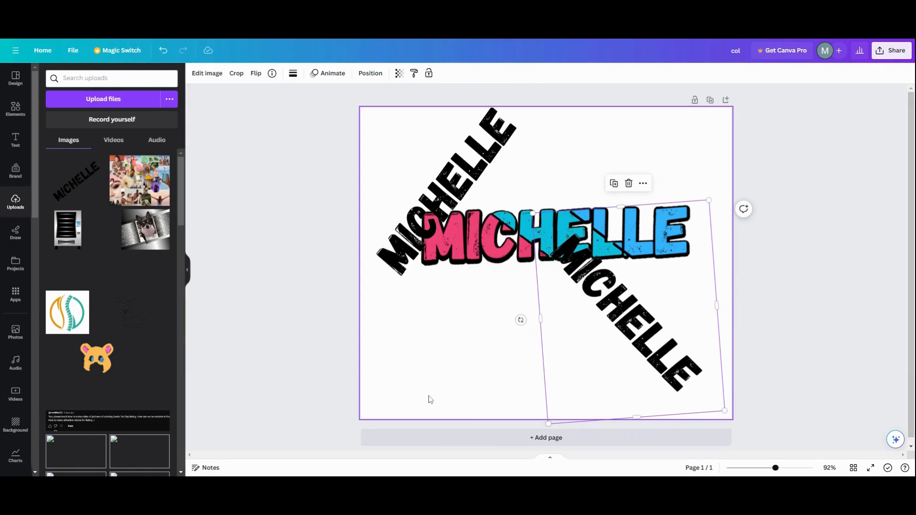
drag(521, 320, 525, 373)
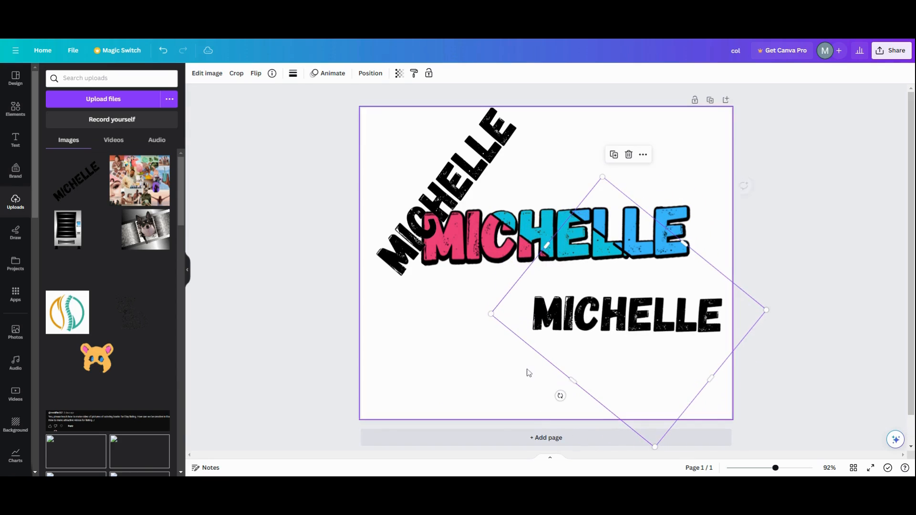
click(441, 167)
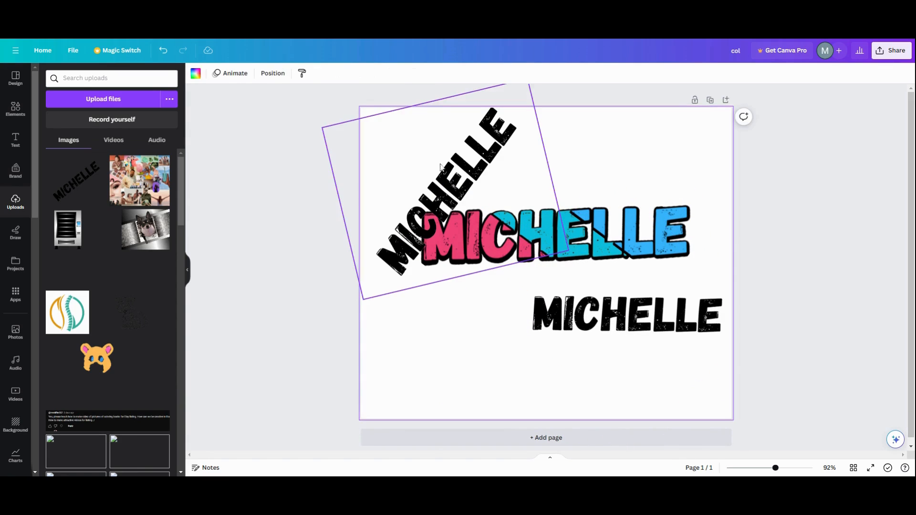